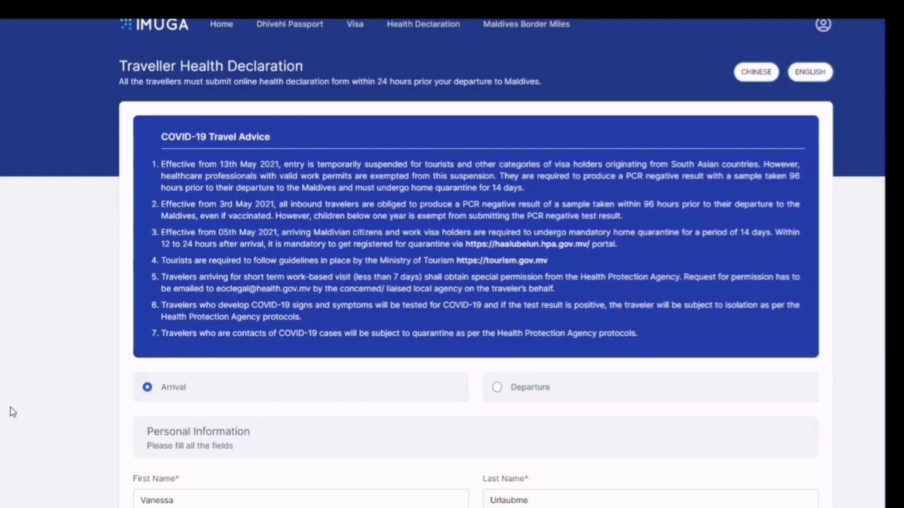
pyautogui.scroll(-2, 13, 412)
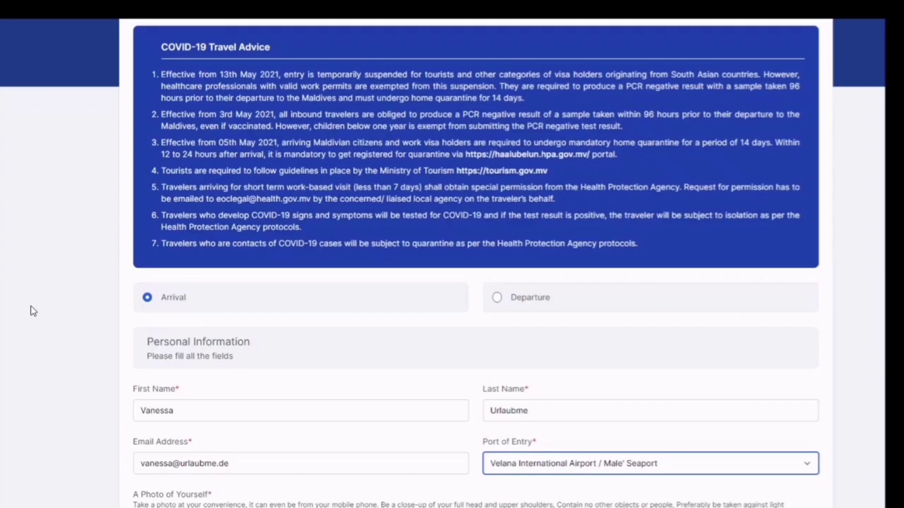
pyautogui.scroll(-2, 30, 306)
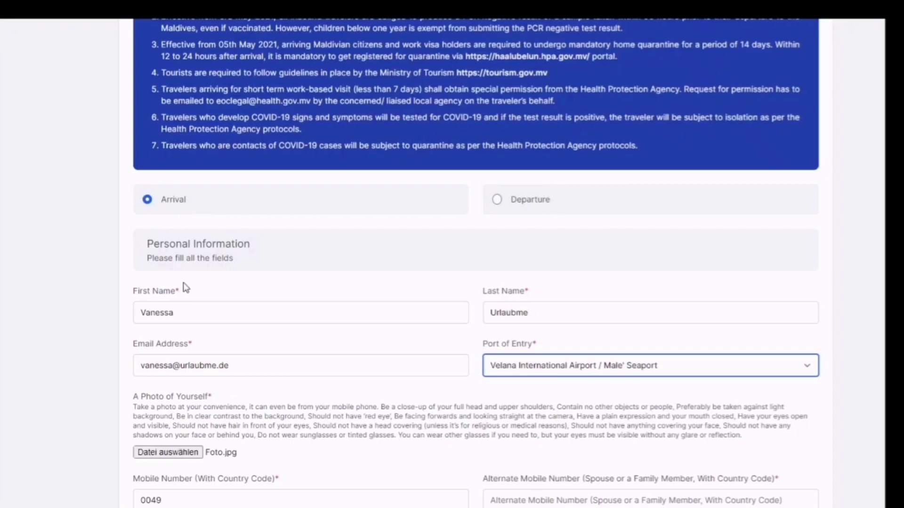
pyautogui.scroll(2, 184, 284)
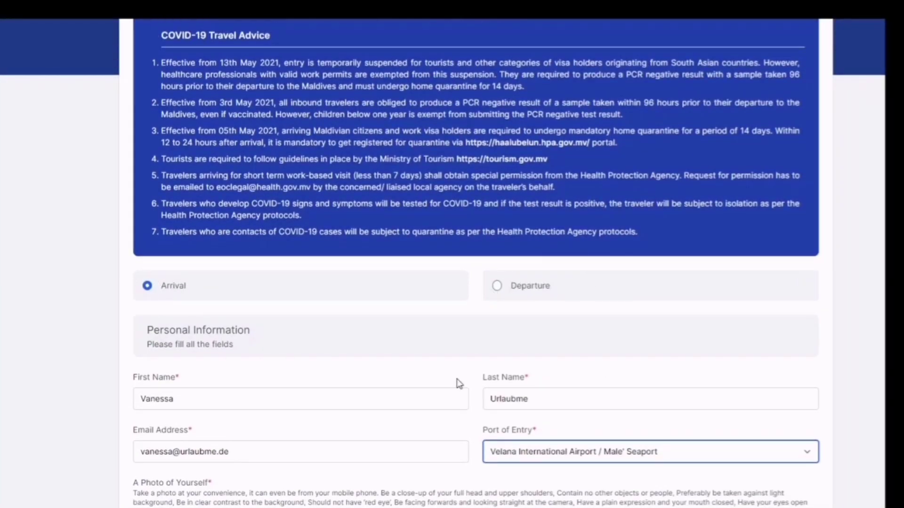
pyautogui.click(147, 286)
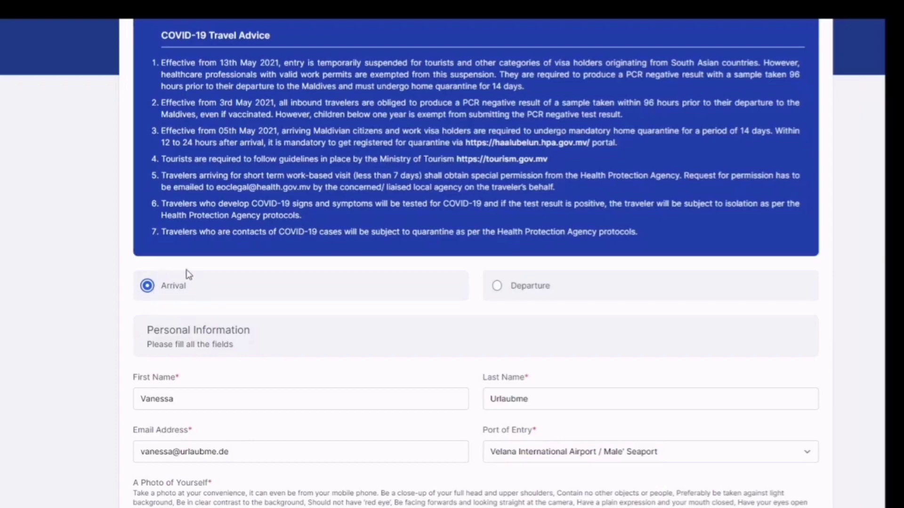
pyautogui.scroll(-3, 69, 362)
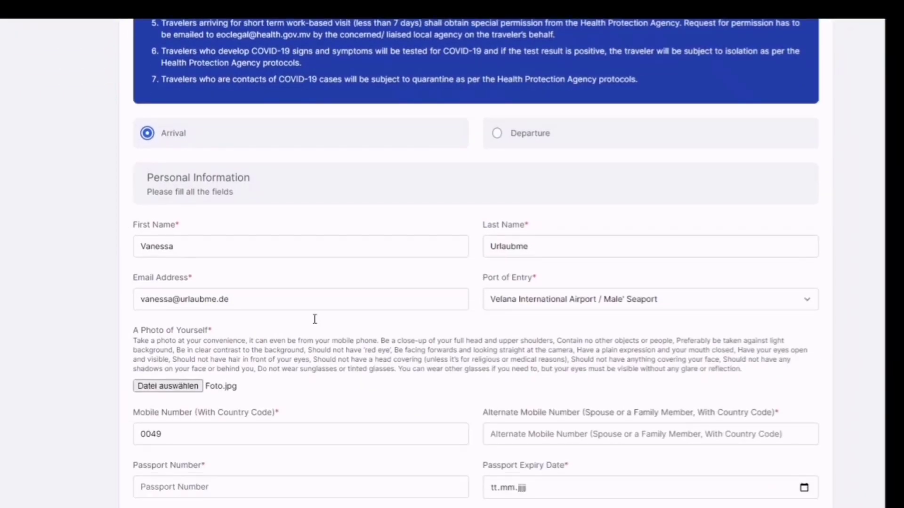
pyautogui.click(176, 250)
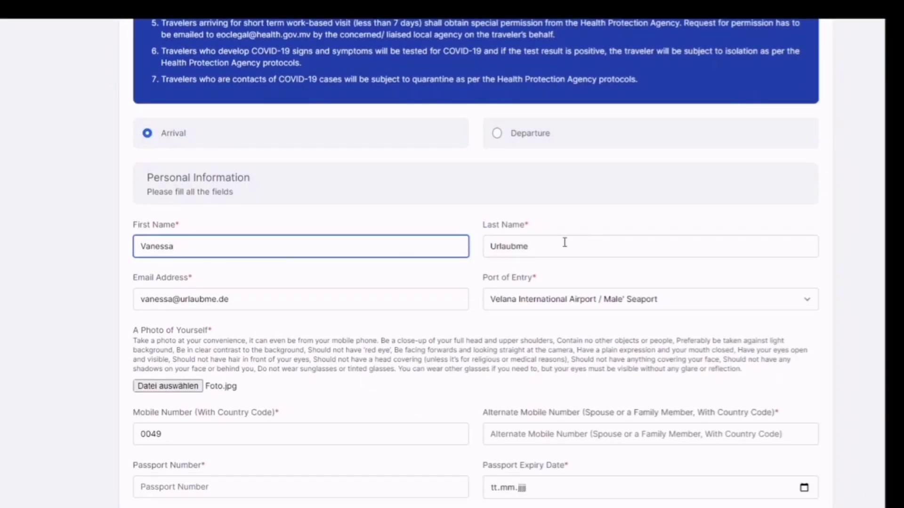
pyautogui.click(549, 246)
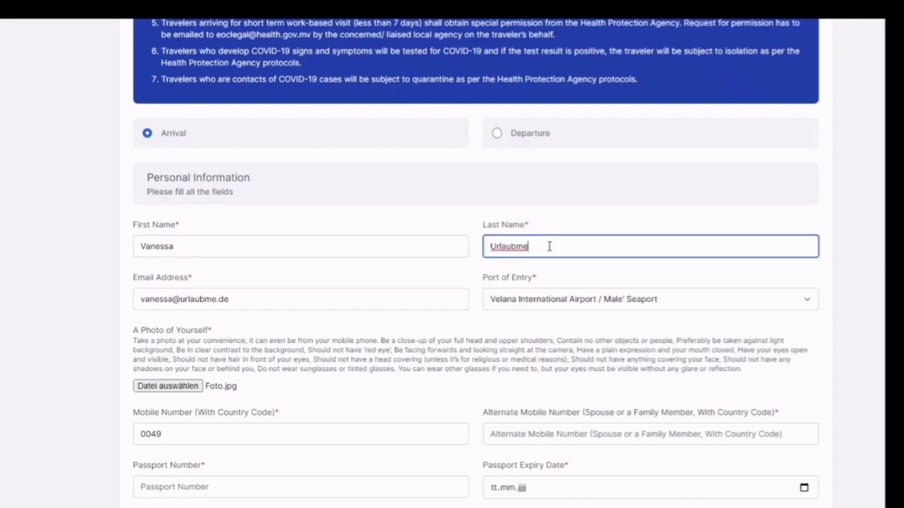
pyautogui.click(246, 296)
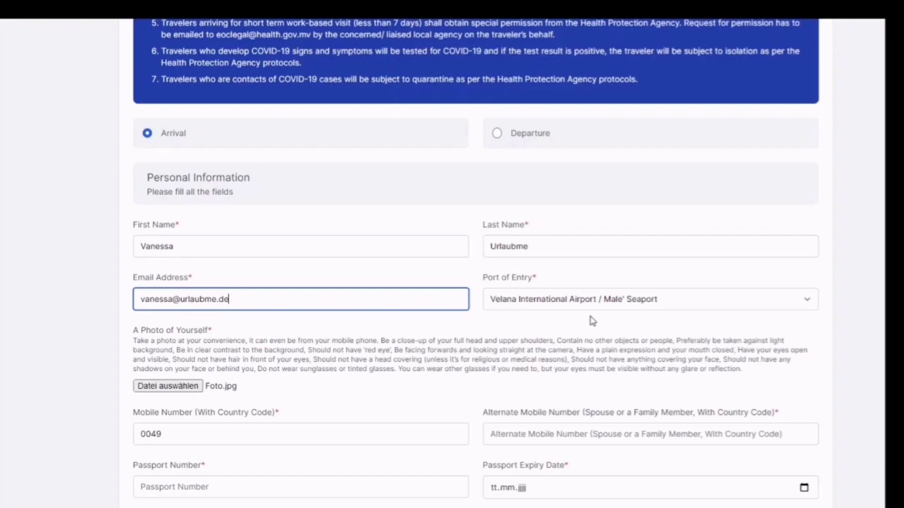
pyautogui.click(597, 303)
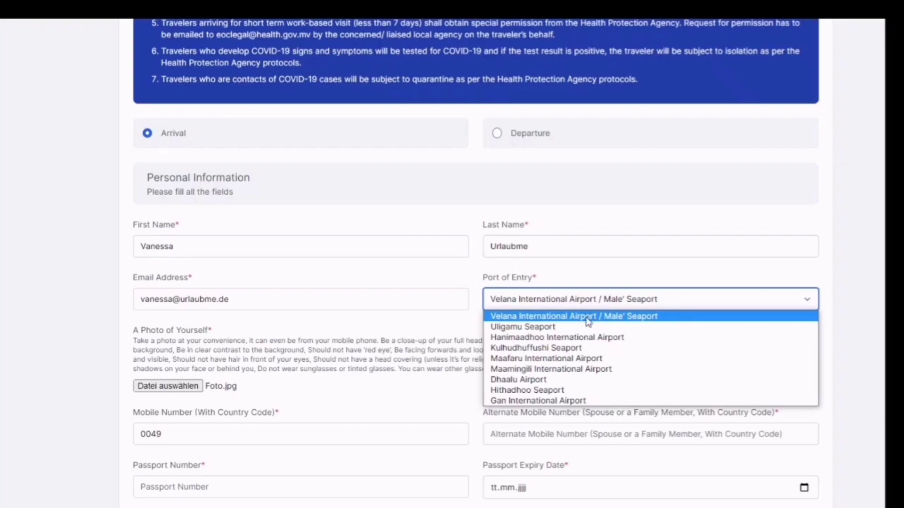
pyautogui.click(588, 322)
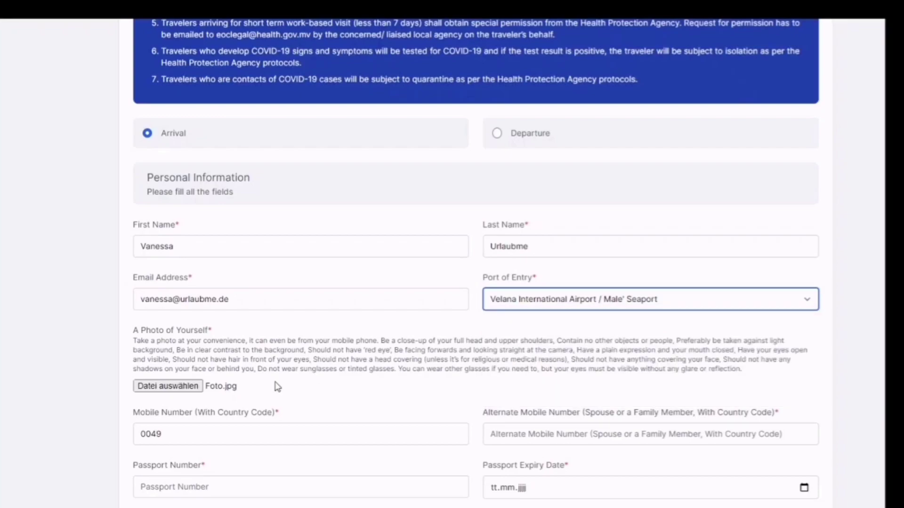
pyautogui.scroll(-2, 277, 386)
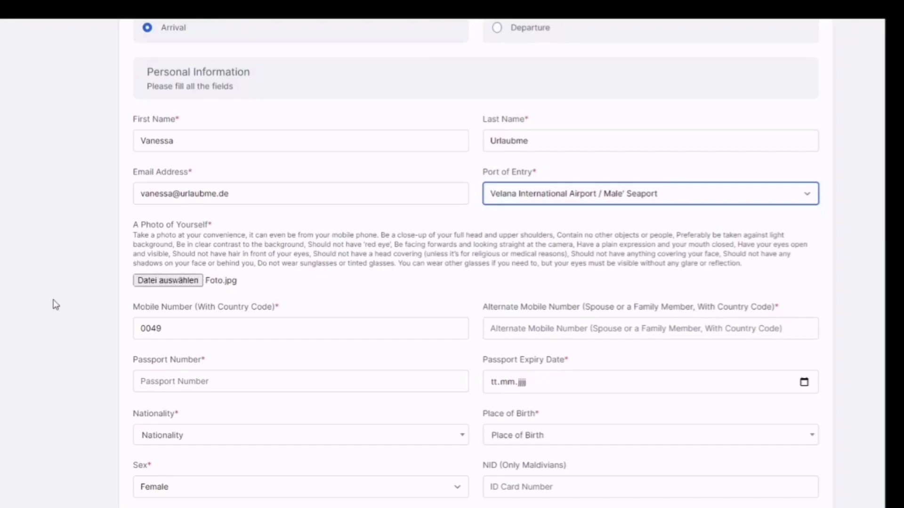
# Enter the rest of the traveller's mobile number after the 0049 country code
pyautogui.scroll(-2, 55, 305)
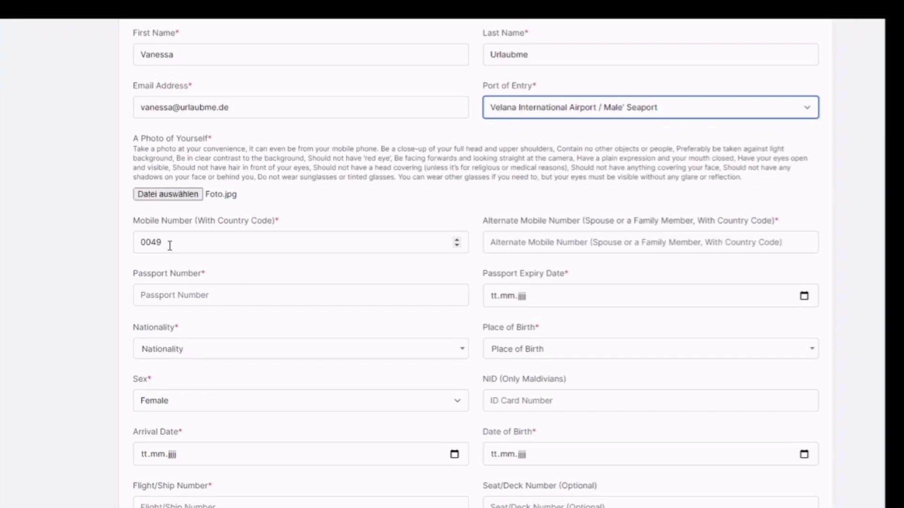
pyautogui.click(199, 242)
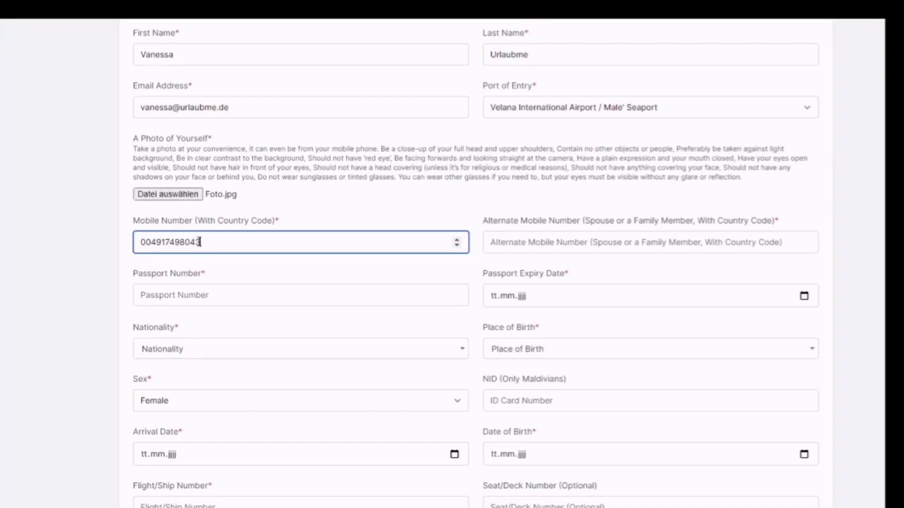
pyautogui.scroll(-1, 341, 201)
# Enter the traveller's passport number and set its expiry date to 17.10.2024
pyautogui.click(214, 235)
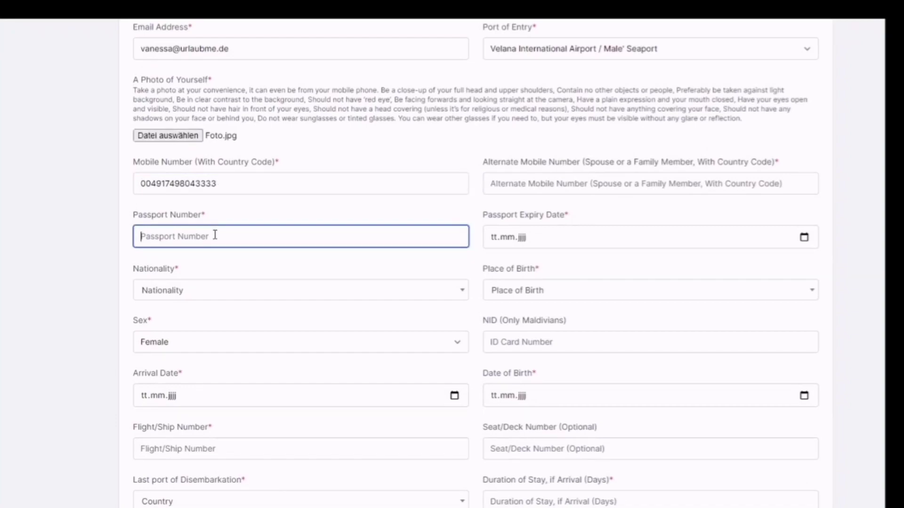
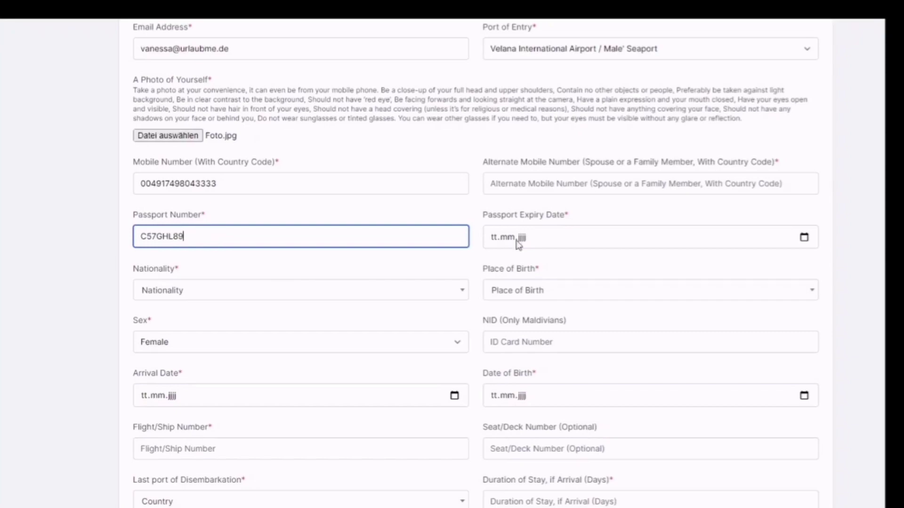
pyautogui.click(537, 244)
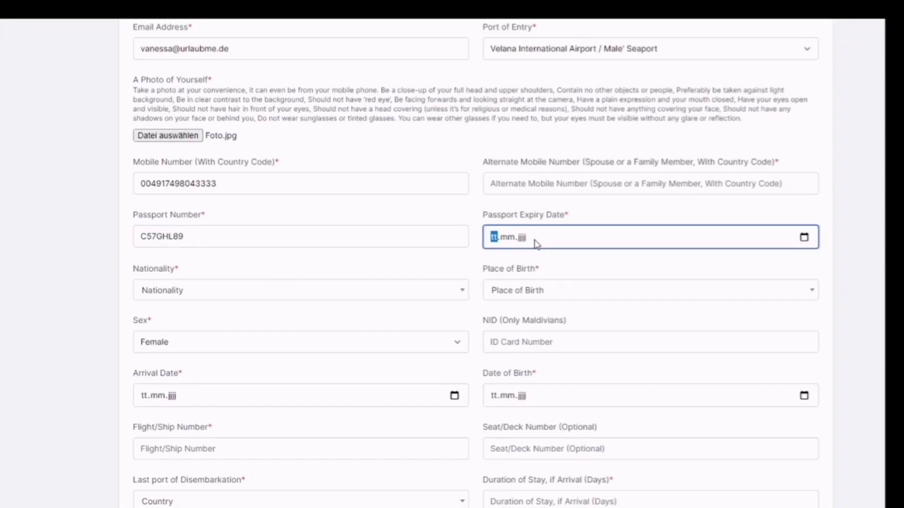
pyautogui.click(805, 237)
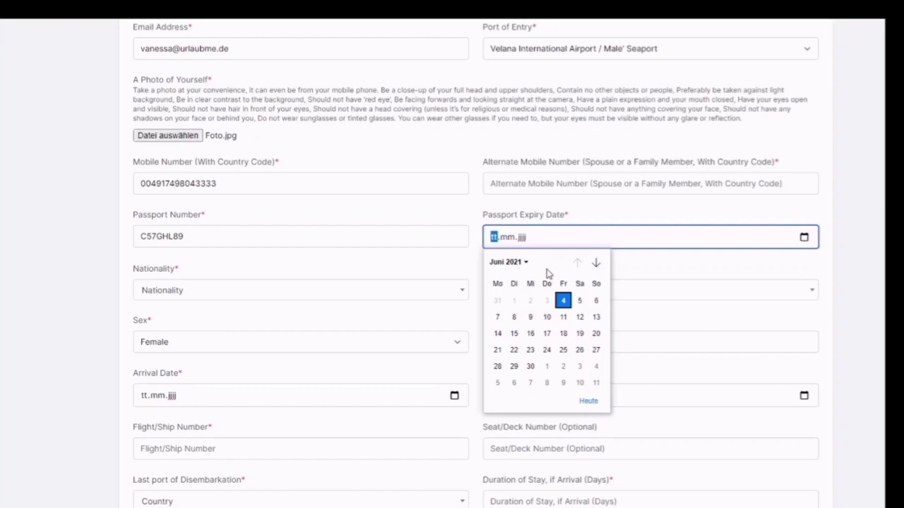
pyautogui.click(527, 262)
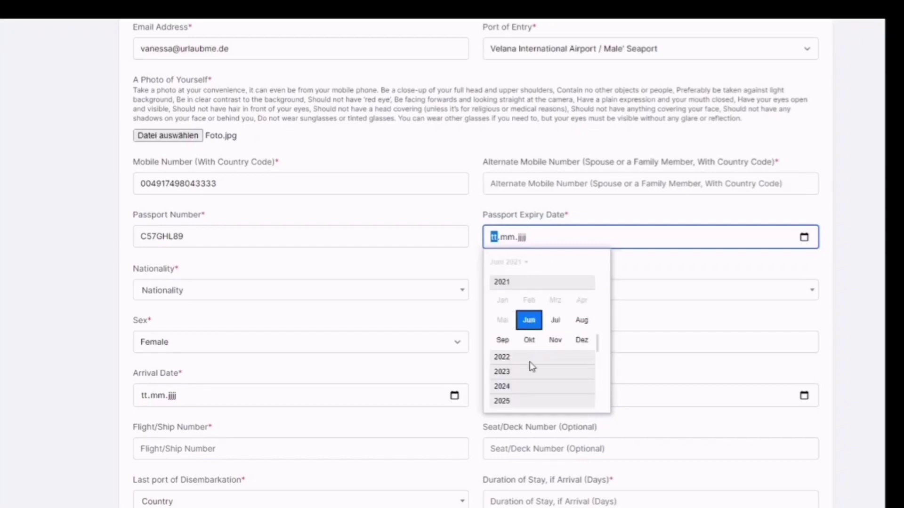
pyautogui.click(512, 391)
pyautogui.click(539, 339)
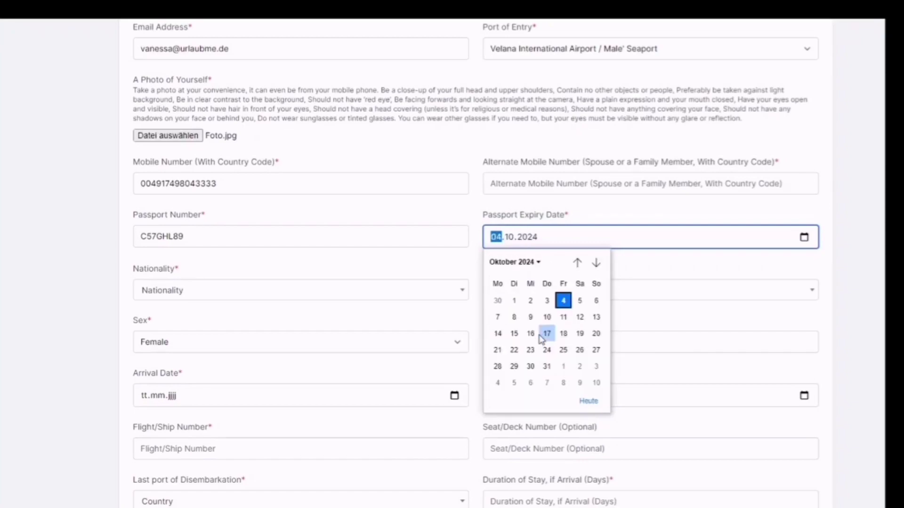
pyautogui.click(541, 335)
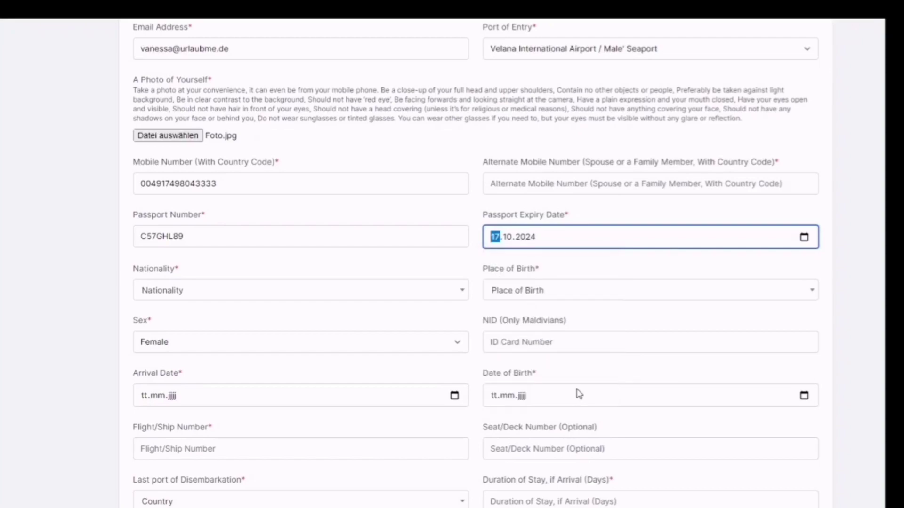
# Set nationality to German (Germany) and place of birth to Germany
pyautogui.click(192, 296)
pyautogui.write('ger')
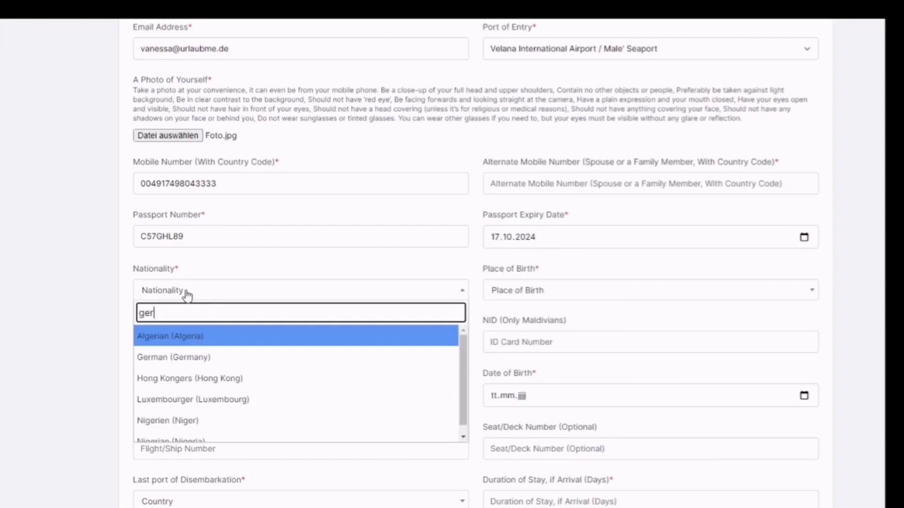
pyautogui.click(171, 361)
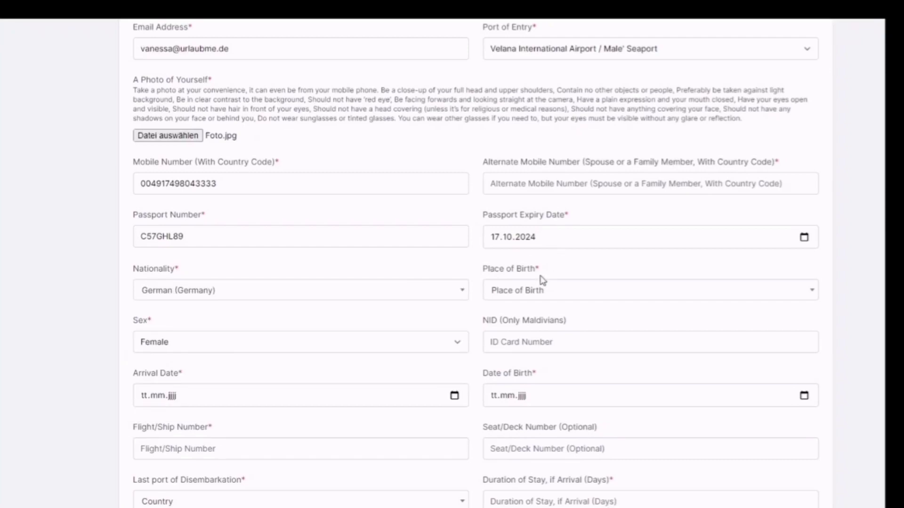
pyautogui.click(520, 295)
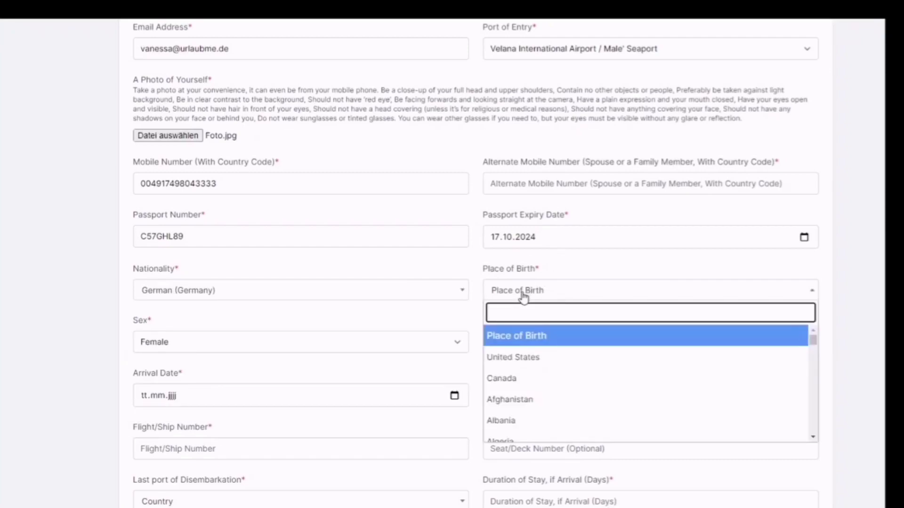
pyautogui.write('ger')
pyautogui.click(510, 357)
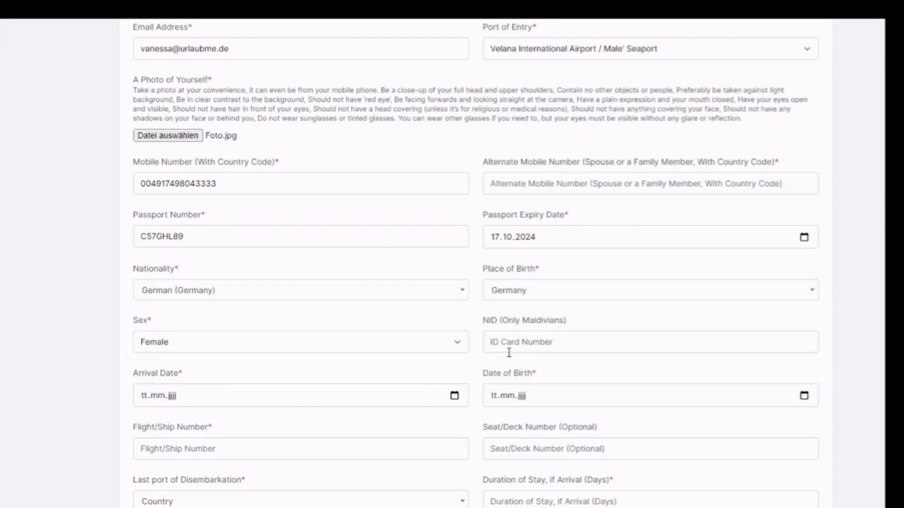
pyautogui.scroll(-1, 411, 341)
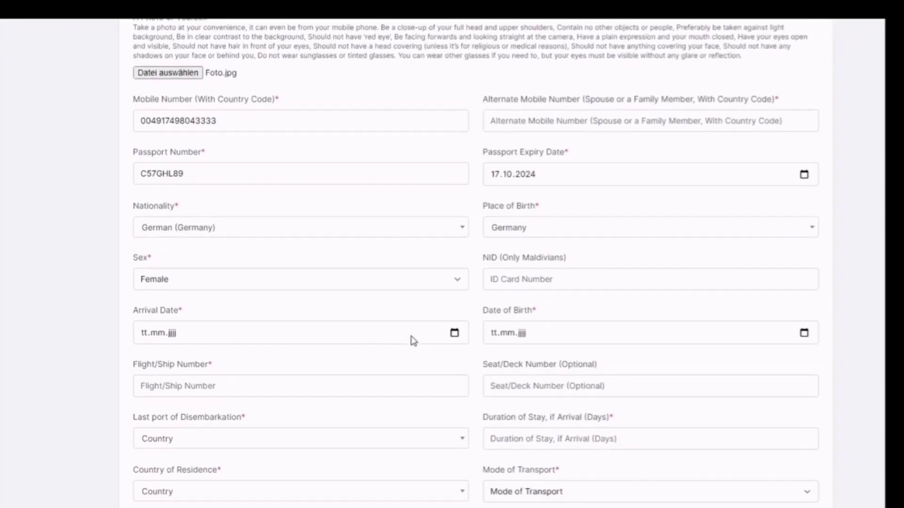
# Set the arrival date to 05.06.2021
pyautogui.click(268, 336)
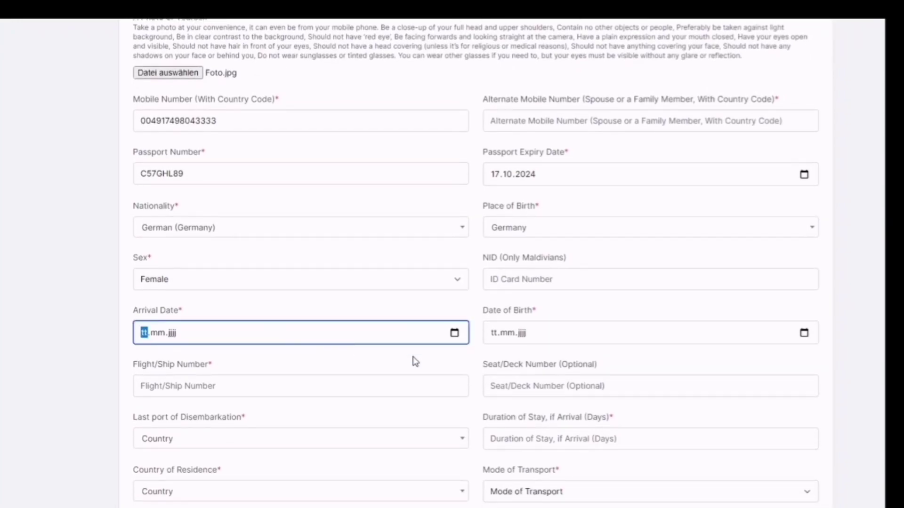
pyautogui.click(454, 334)
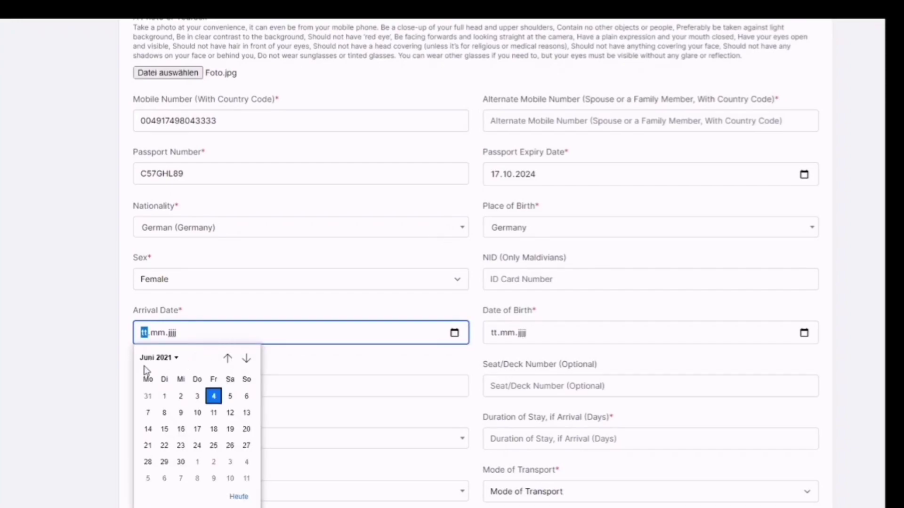
pyautogui.click(231, 398)
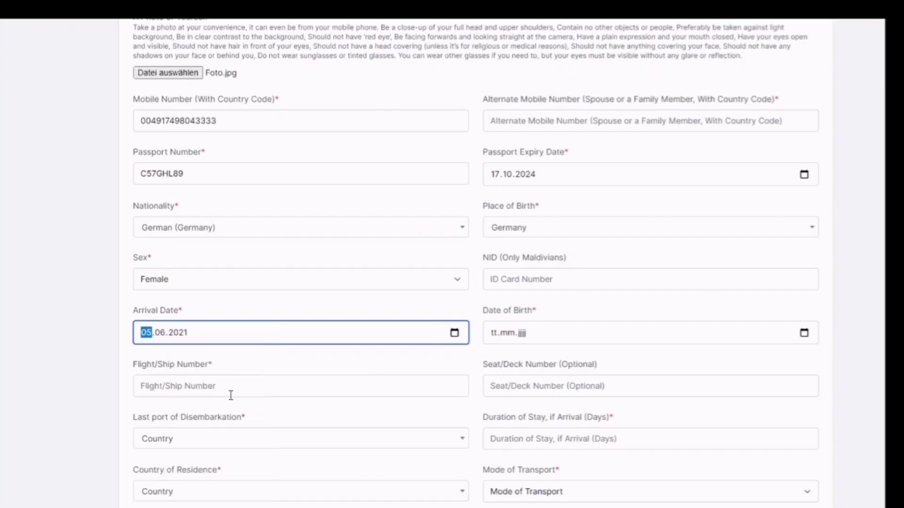
# Set the date of birth to 2 March 1994 using the calendar picker
pyautogui.click(534, 343)
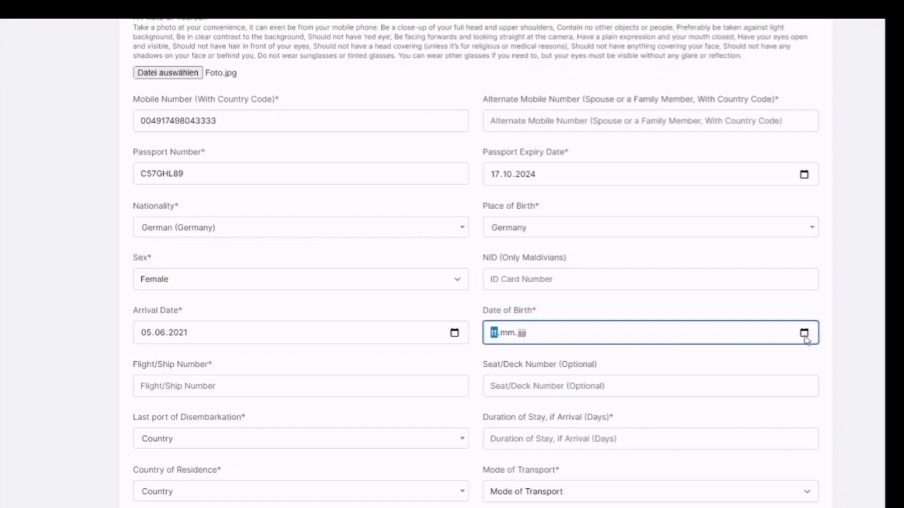
pyautogui.click(804, 335)
pyautogui.click(523, 359)
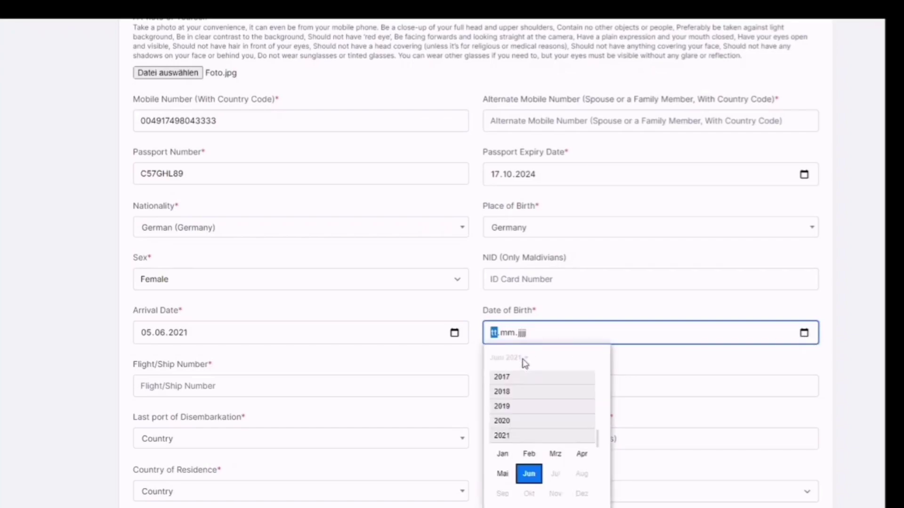
pyautogui.scroll(2, 526, 383)
pyautogui.scroll(8, 527, 384)
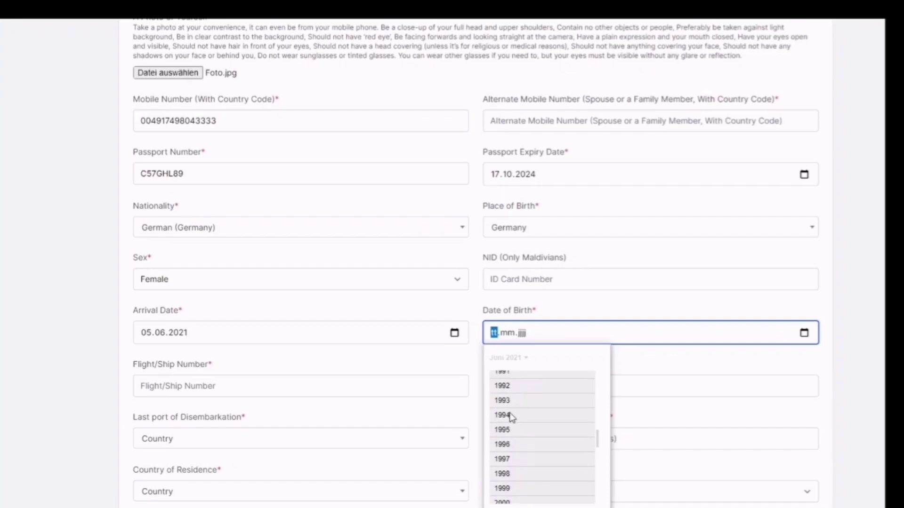
pyautogui.click(511, 415)
pyautogui.click(554, 397)
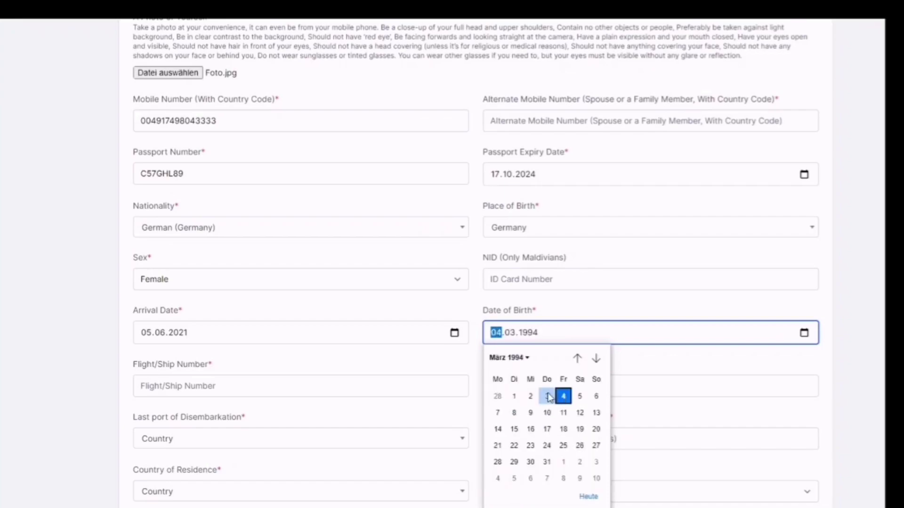
pyautogui.click(532, 396)
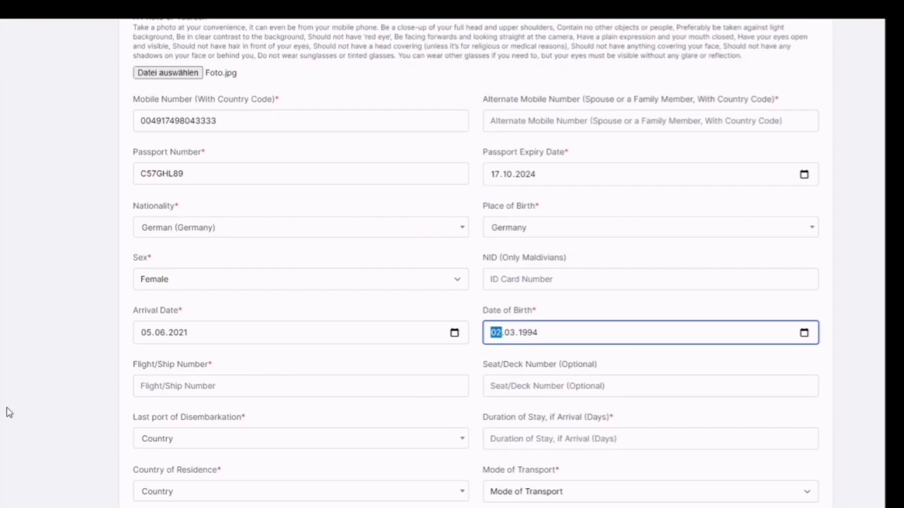
pyautogui.scroll(-1, 7, 408)
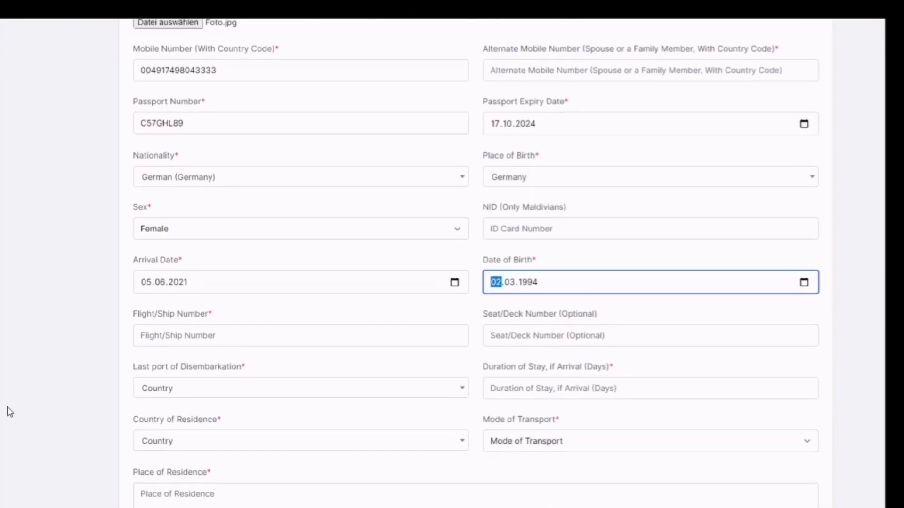
# Enter LH16 as the flight number
pyautogui.click(197, 337)
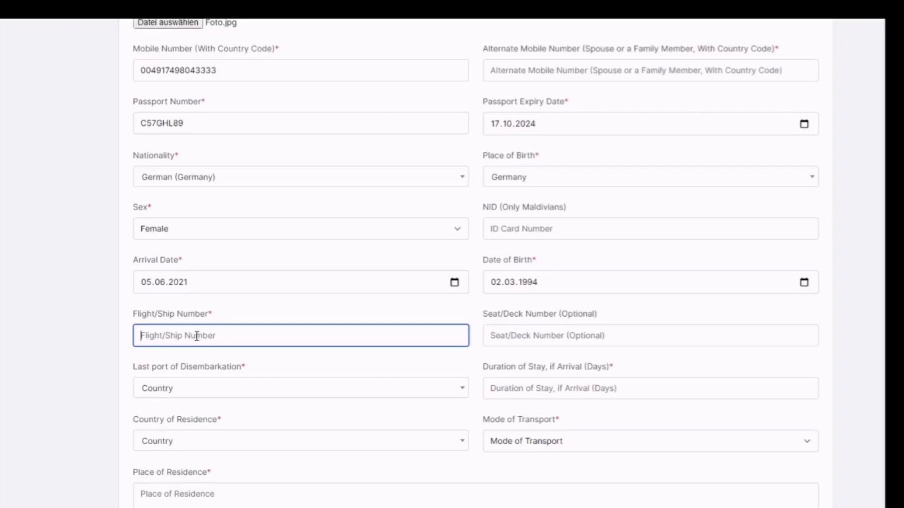
pyautogui.write('LH16')
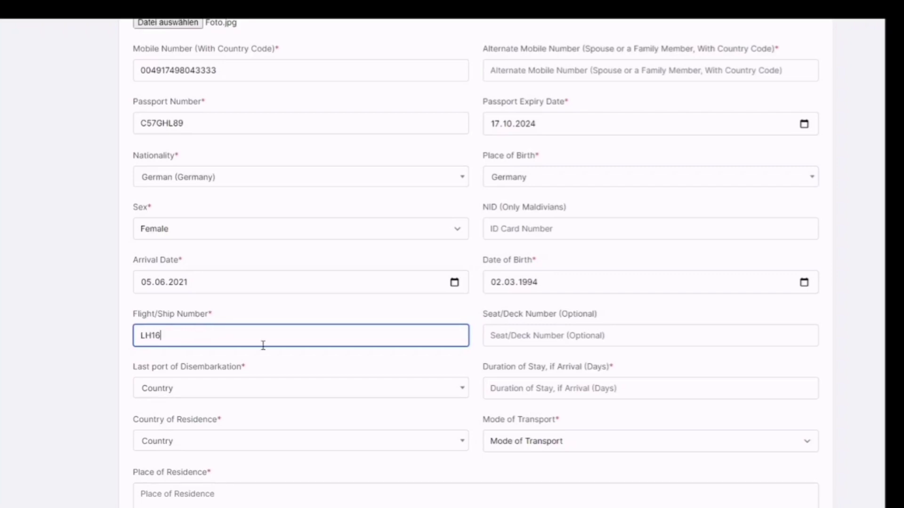
pyautogui.scroll(-1, 293, 355)
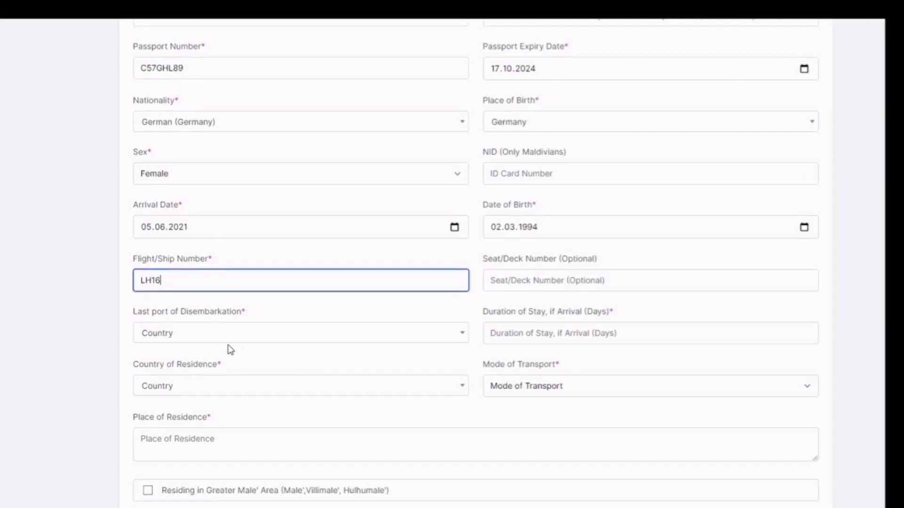
# Set the last port of disembarkation to Germany and the duration of stay to 10 days
pyautogui.click(207, 339)
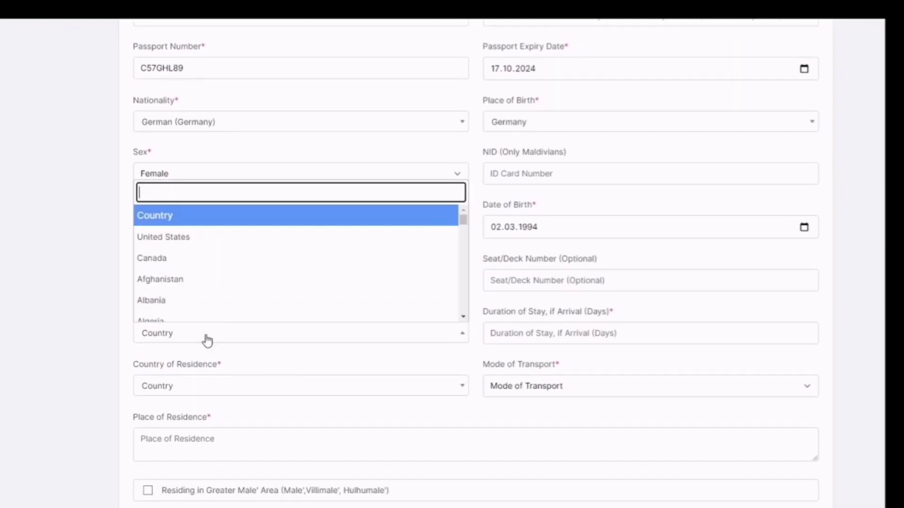
pyautogui.click(46, 362)
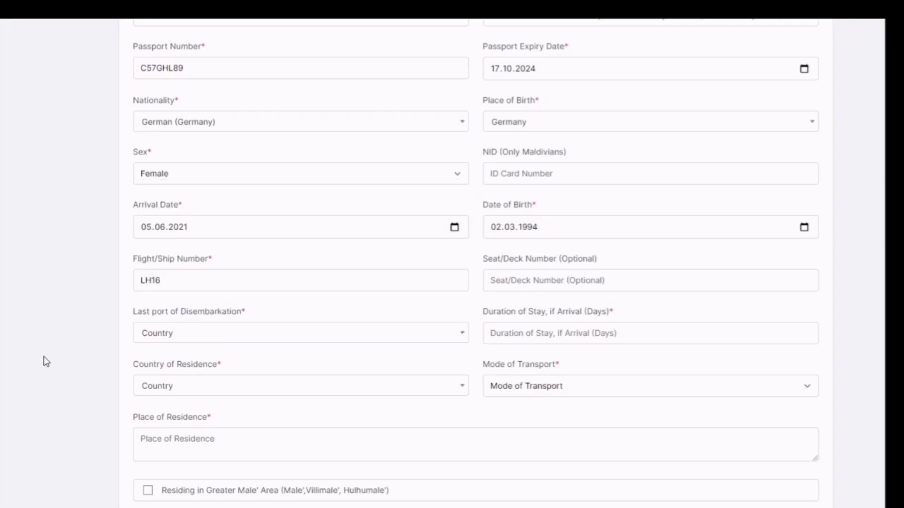
pyautogui.click(180, 335)
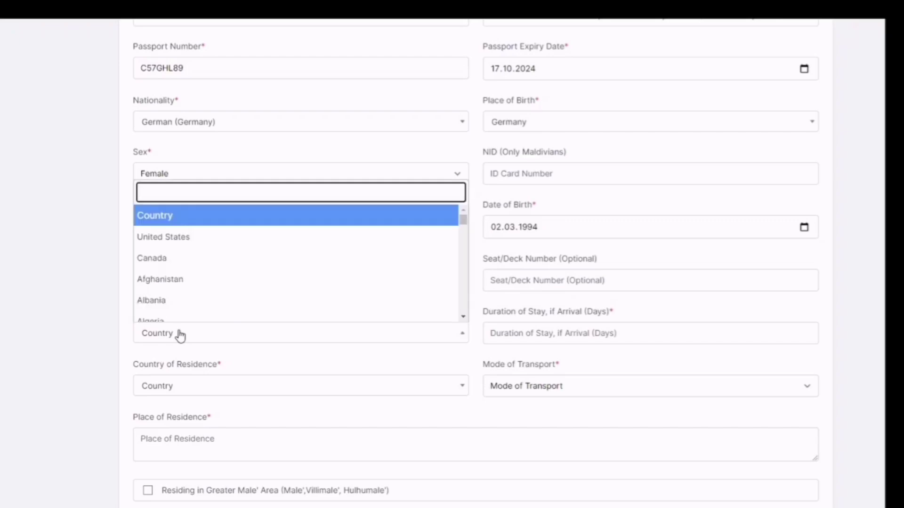
pyautogui.write('ger')
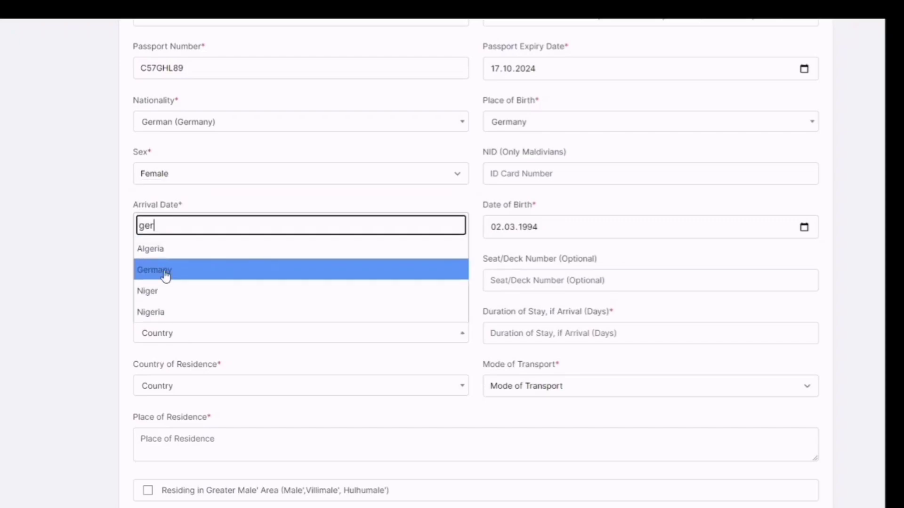
pyautogui.click(165, 272)
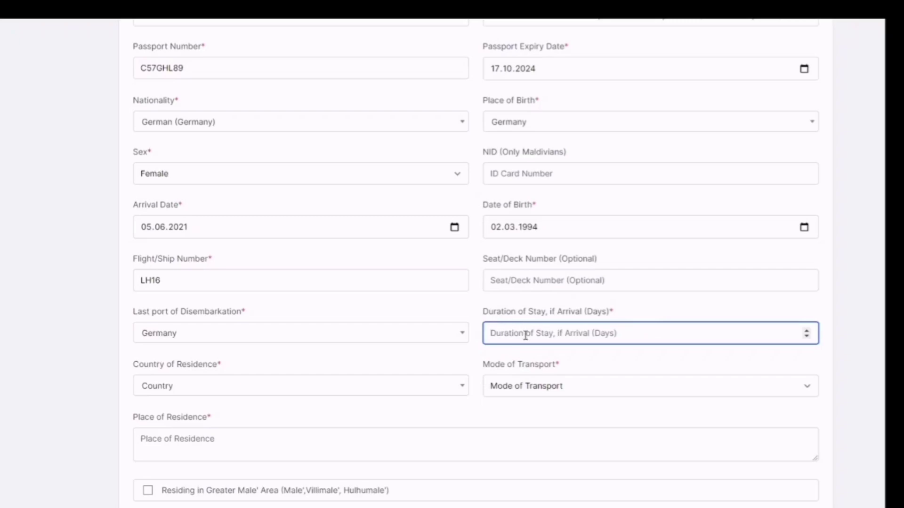
pyautogui.write('10')
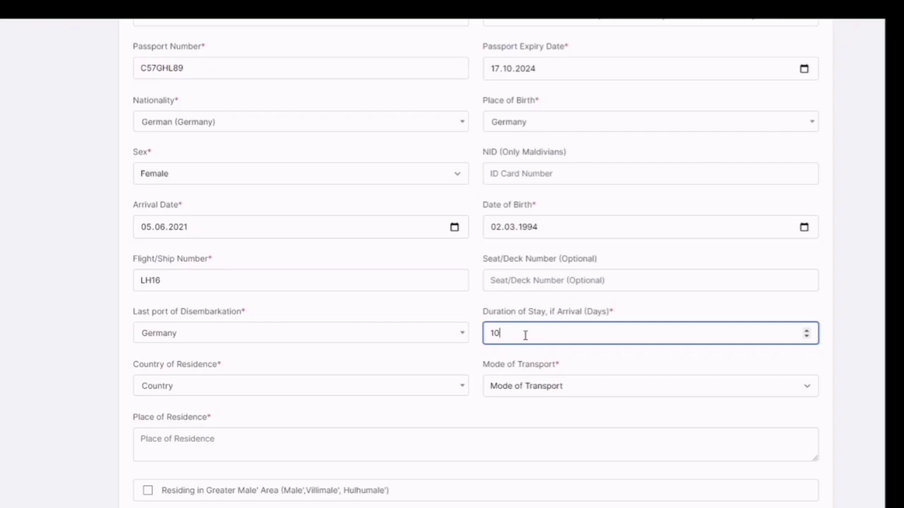
pyautogui.scroll(-2, 288, 365)
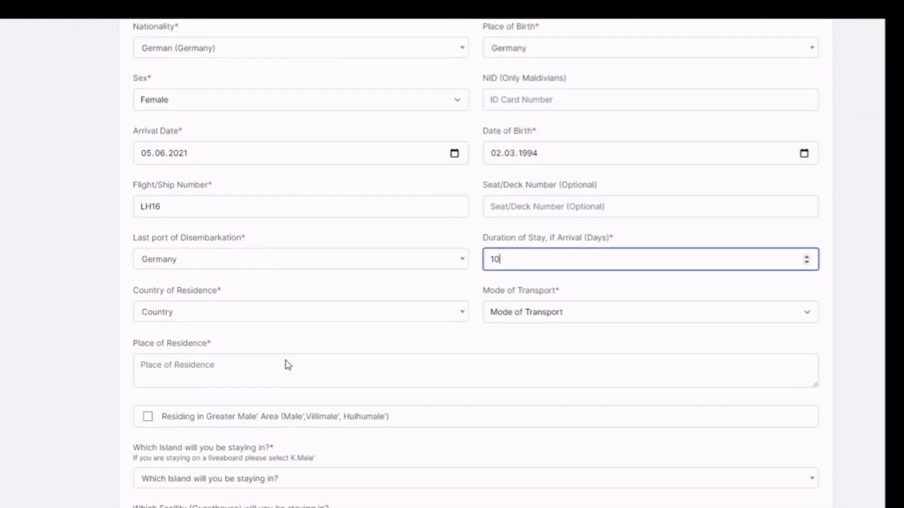
# Set country of residence to Germany and mode of transport to By Air
pyautogui.click(197, 304)
pyautogui.write('germ')
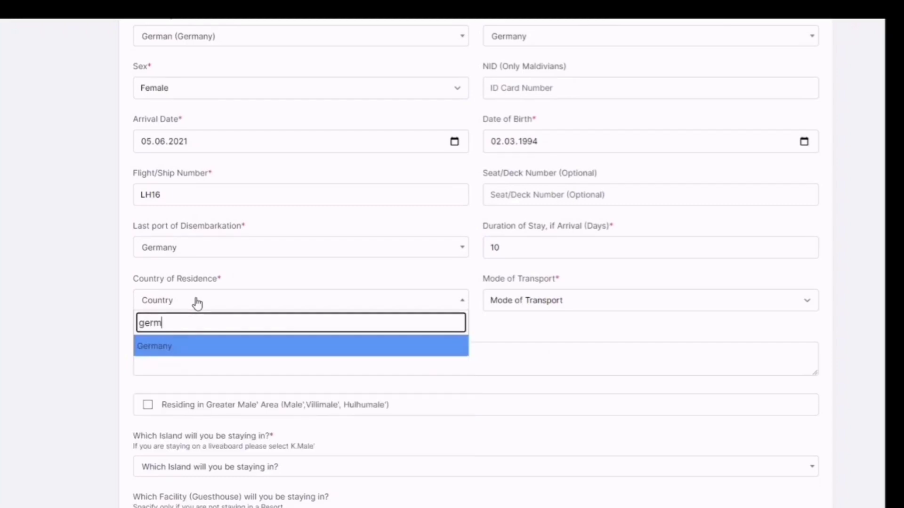
pyautogui.click(154, 349)
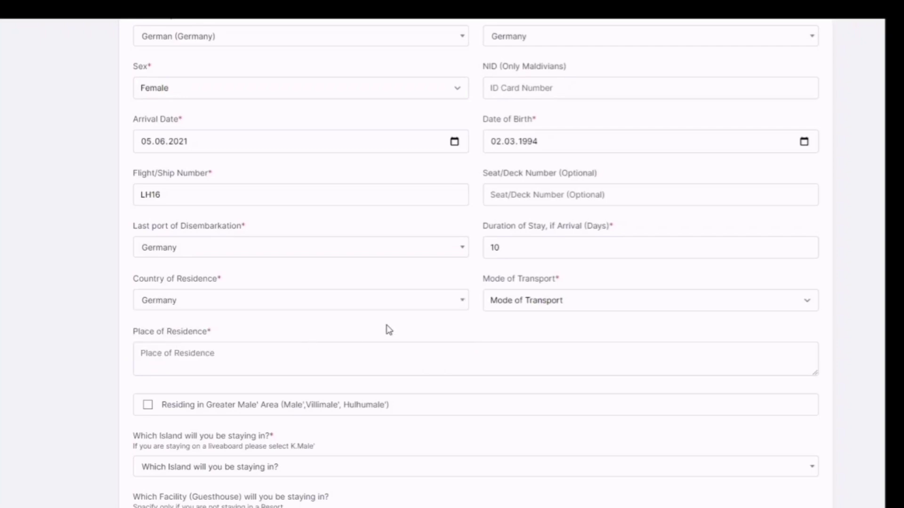
pyautogui.scroll(-1, 389, 330)
pyautogui.click(518, 255)
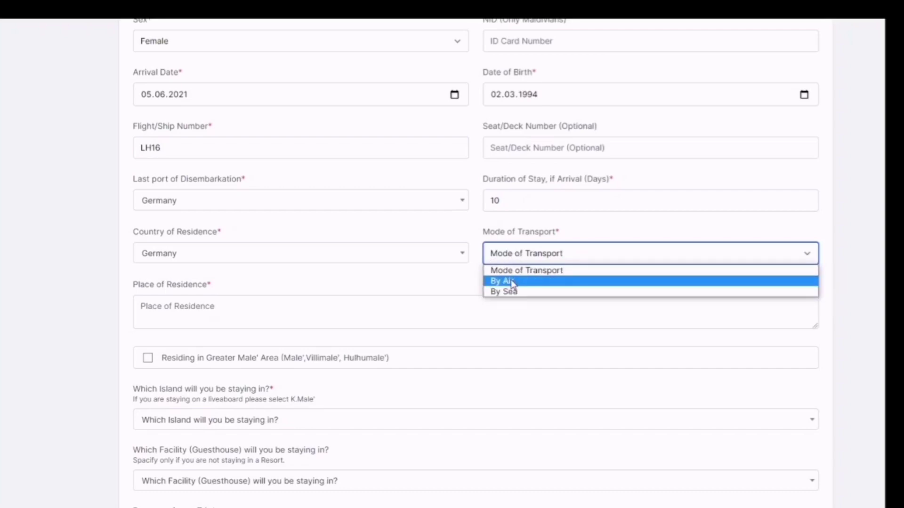
pyautogui.click(511, 282)
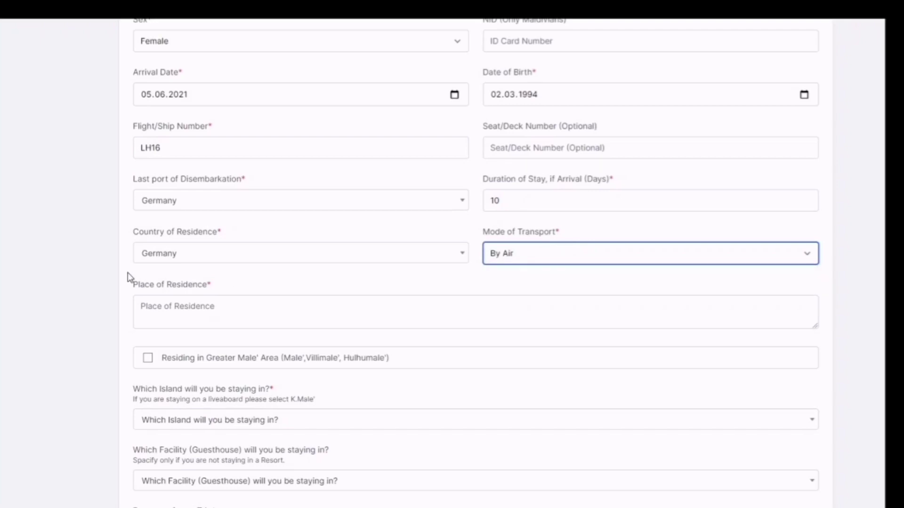
pyautogui.scroll(-1, 127, 278)
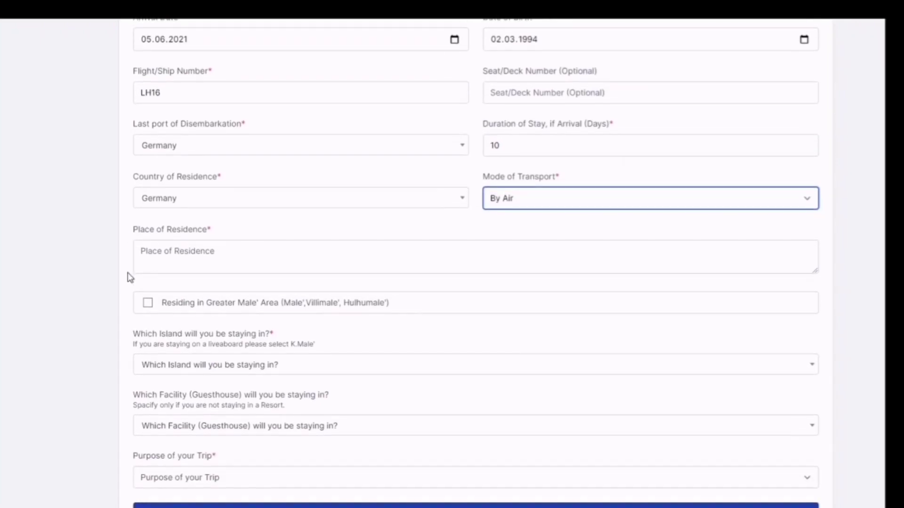
# Enter the traveller's city and postcode as the place of residence
pyautogui.click(175, 257)
pyautogui.write('Mainz')
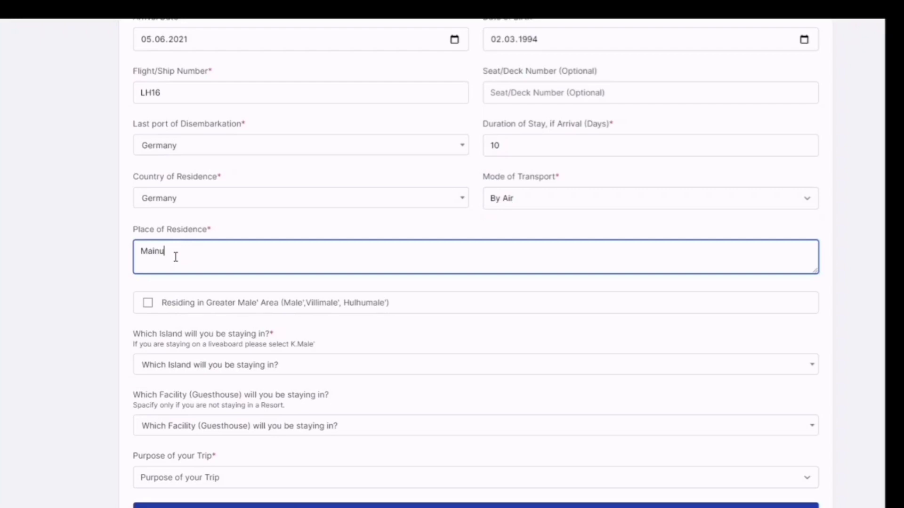
pyautogui.press('BackSpace')
pyautogui.write('z 55122')
pyautogui.scroll(-1, 110, 250)
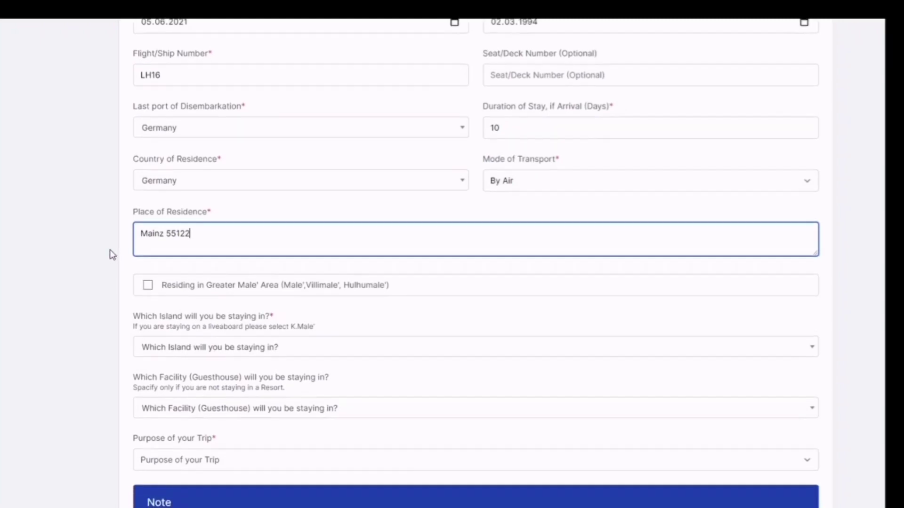
pyautogui.scroll(-3, 109, 250)
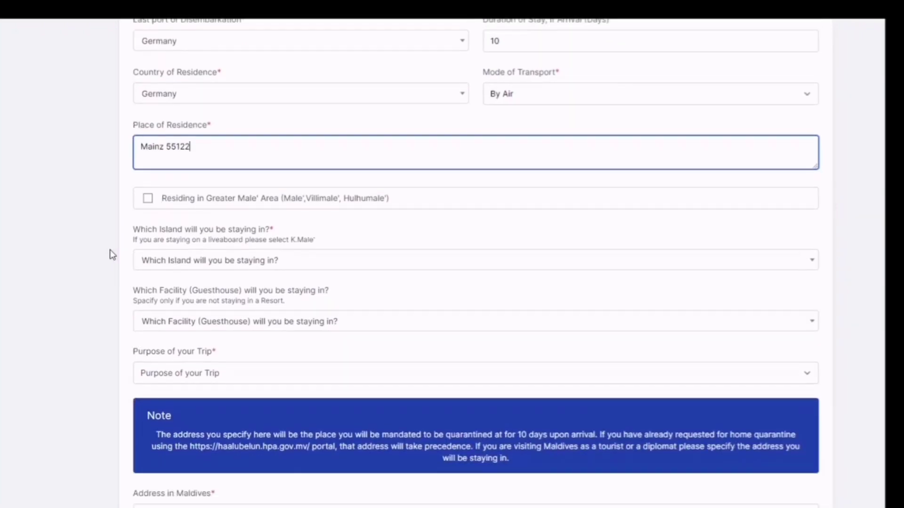
pyautogui.scroll(3, 109, 255)
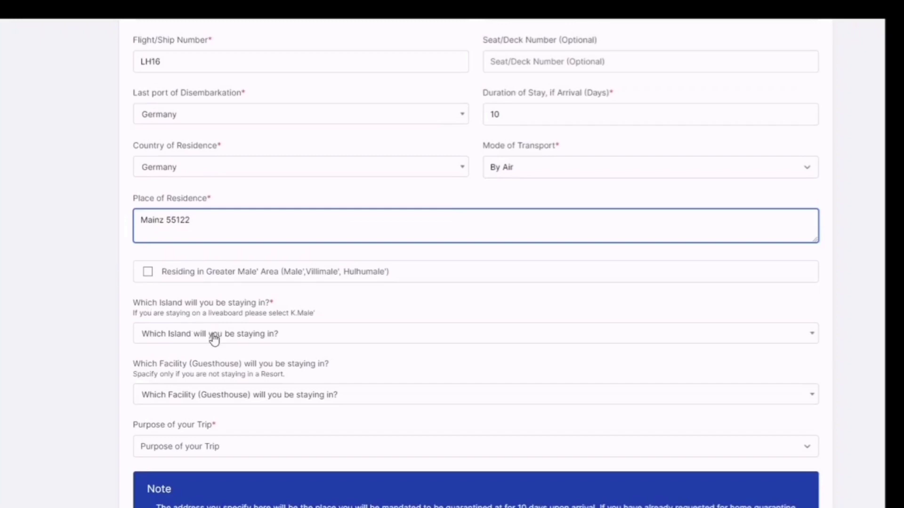
# Choose B.Dharavandhoo from the island list as the island of stay
pyautogui.click(213, 335)
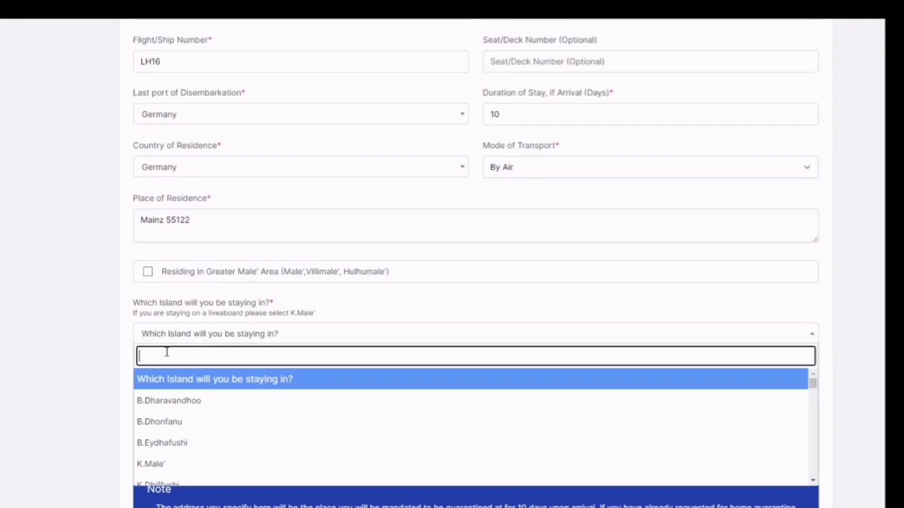
pyautogui.click(198, 404)
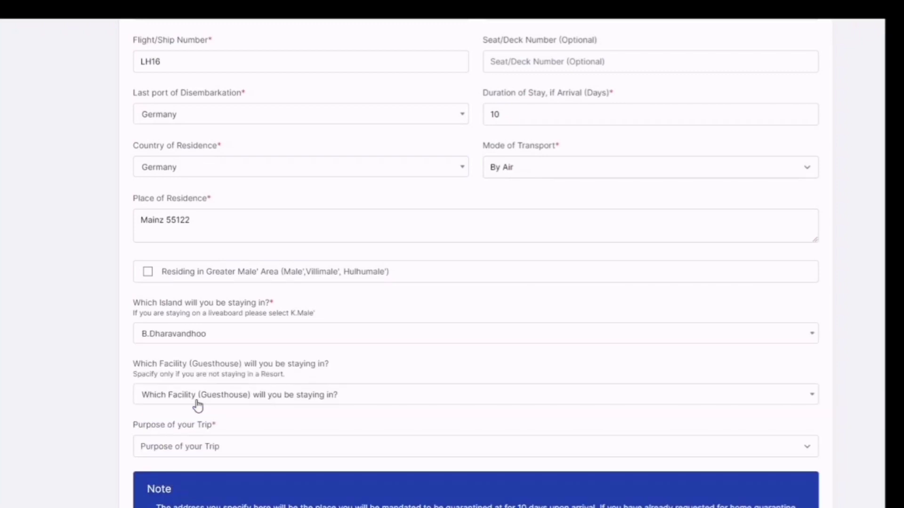
pyautogui.scroll(-2, 66, 374)
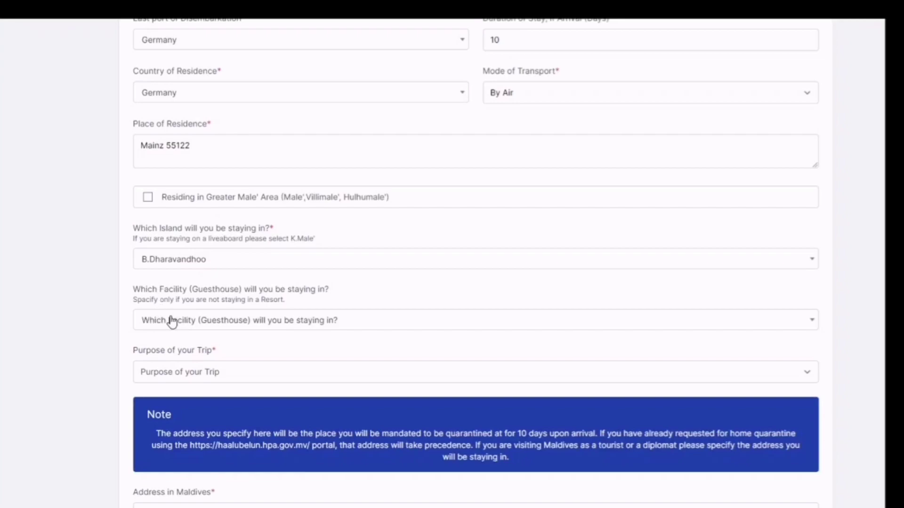
pyautogui.scroll(-1, 224, 371)
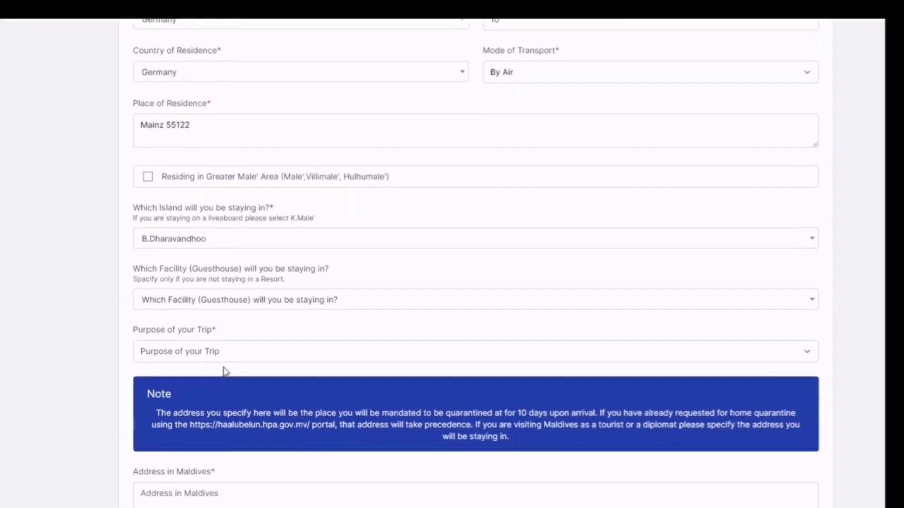
pyautogui.click(194, 329)
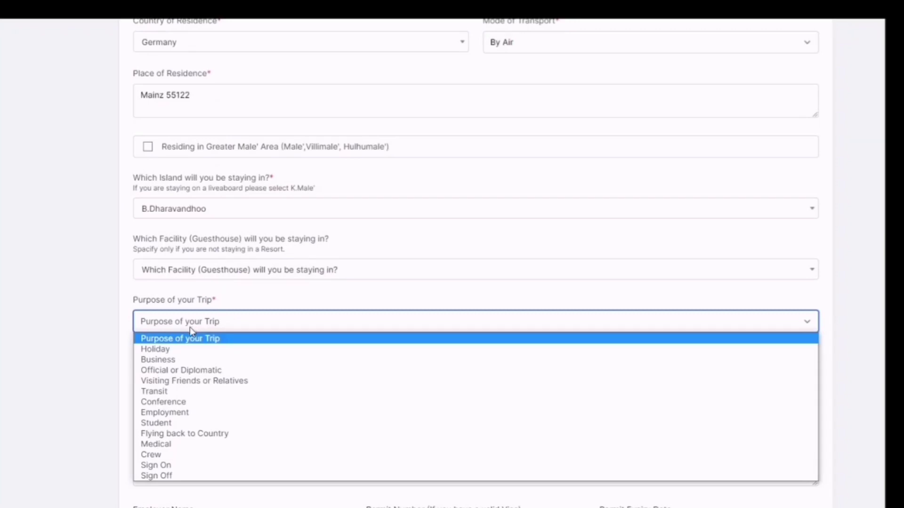
# Choose Holiday as the trip purpose and enter the traveller's address in the Maldives
pyautogui.click(166, 351)
pyautogui.scroll(-5, 167, 360)
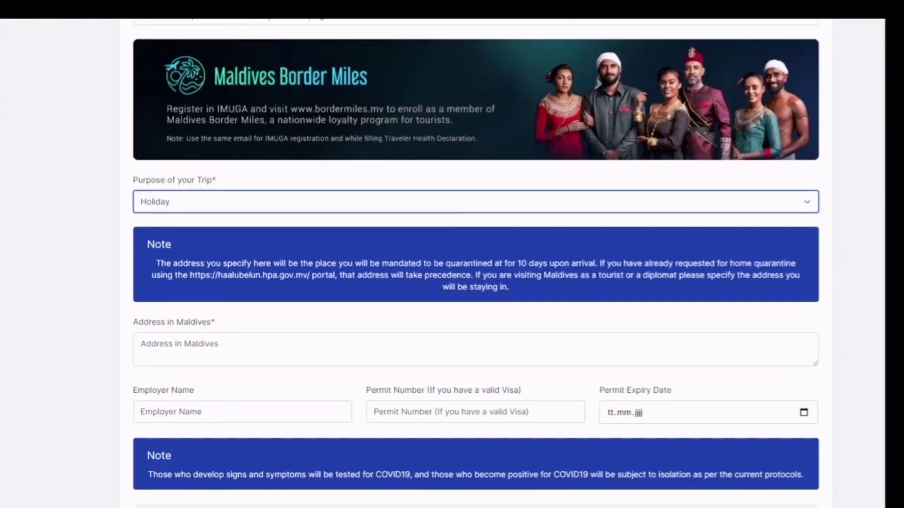
pyautogui.scroll(-1, 476, 263)
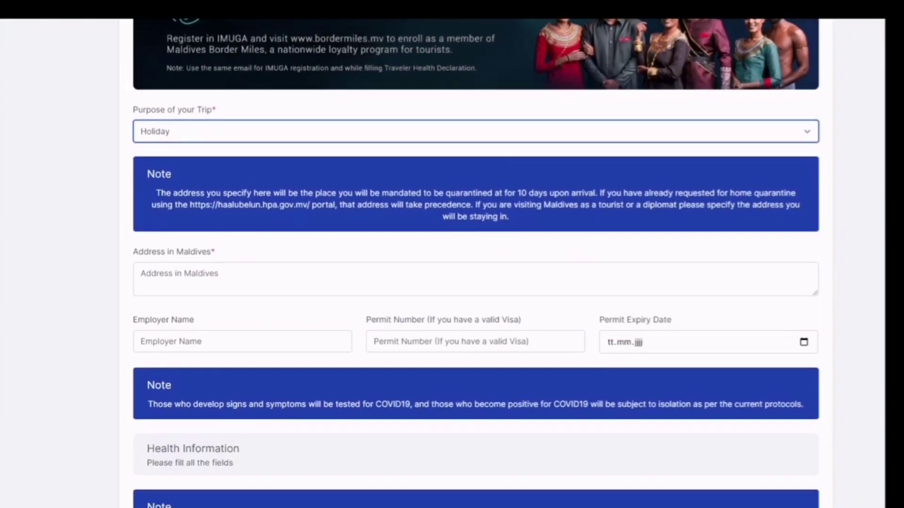
pyautogui.click(212, 278)
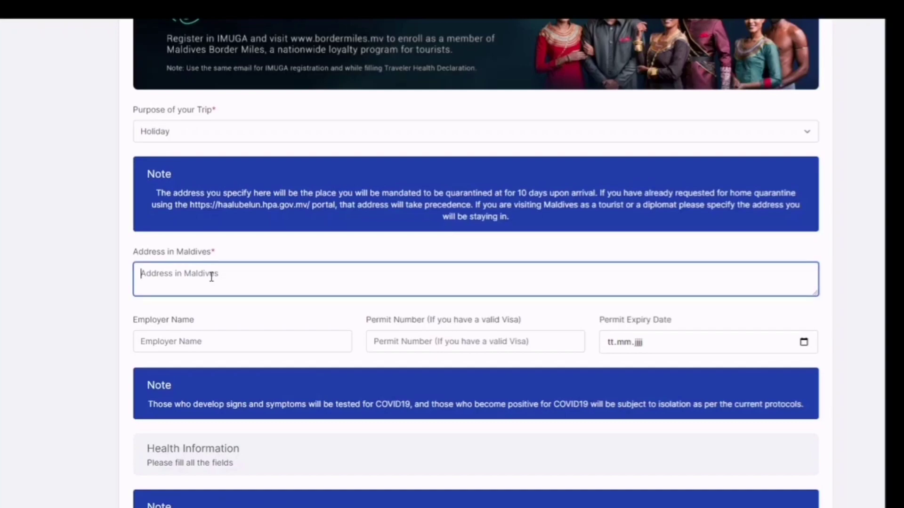
pyautogui.write('Beach Re')
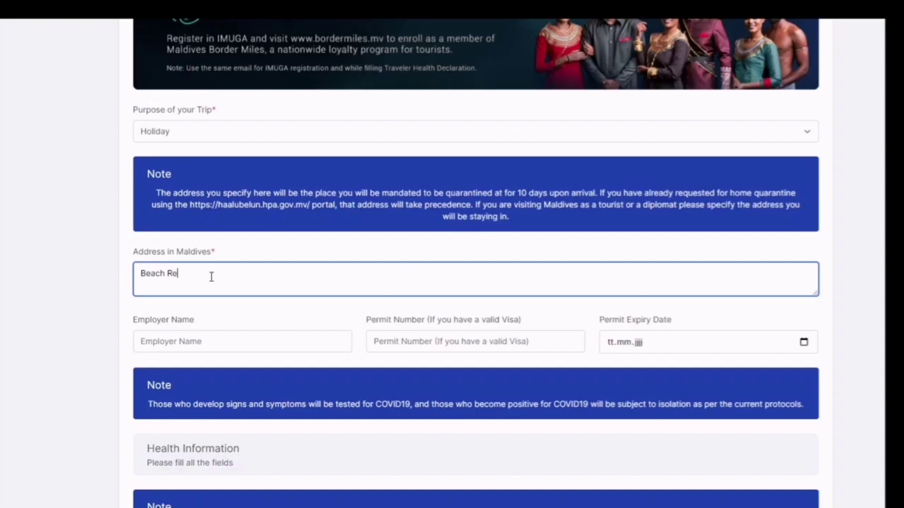
pyautogui.write('sort, 10005 Male')
pyautogui.scroll(-2, 54, 291)
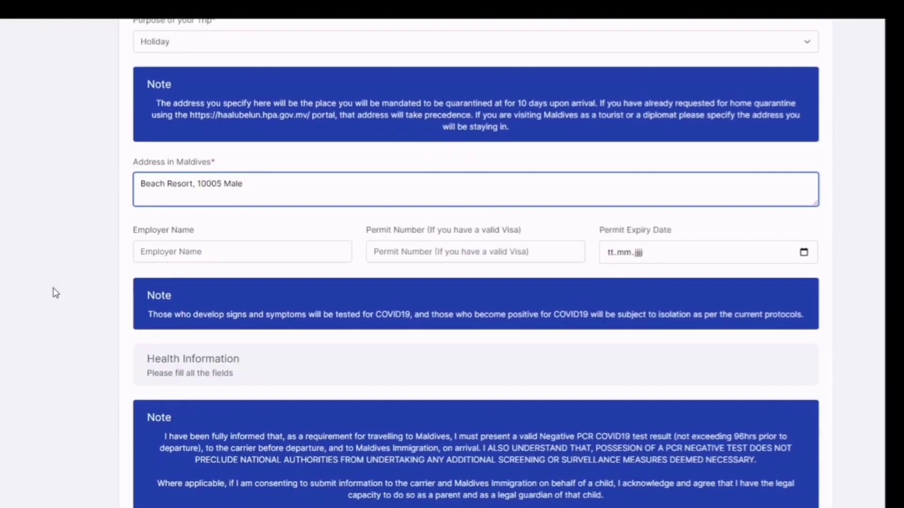
pyautogui.scroll(-1, 53, 290)
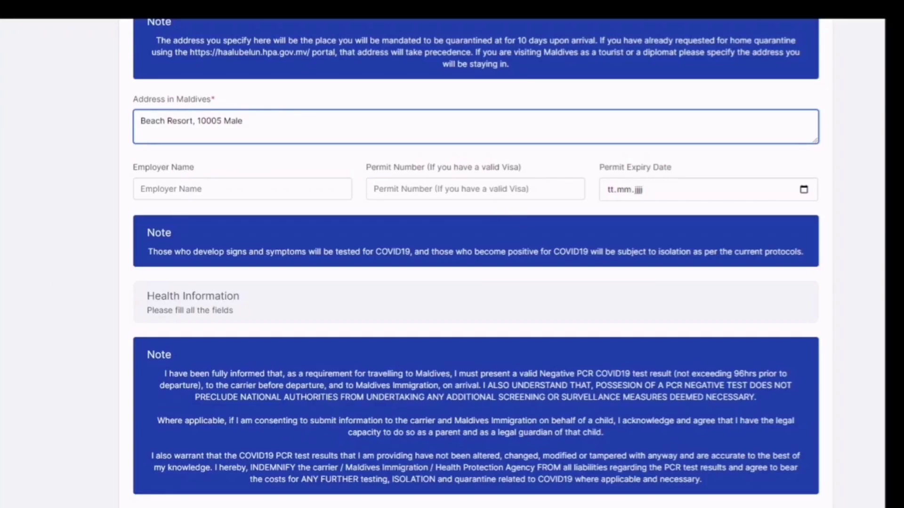
pyautogui.scroll(-3, 476, 259)
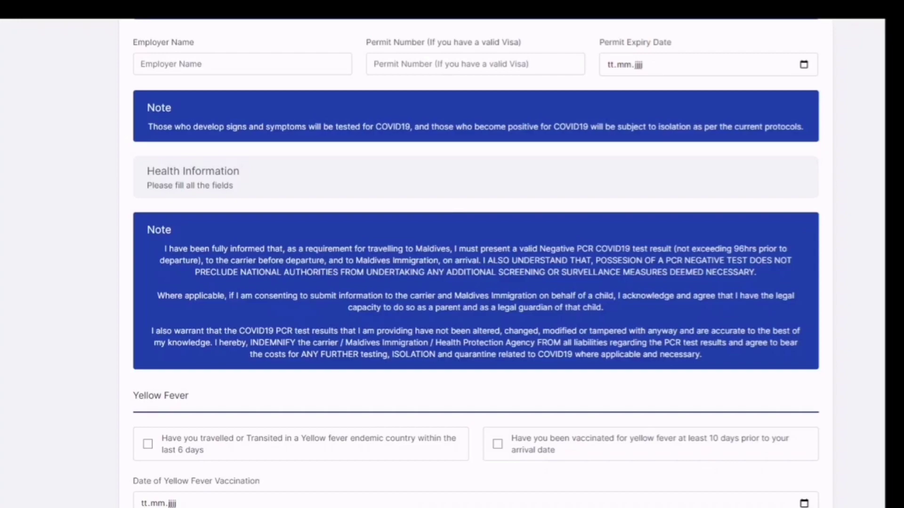
pyautogui.scroll(-2, 476, 263)
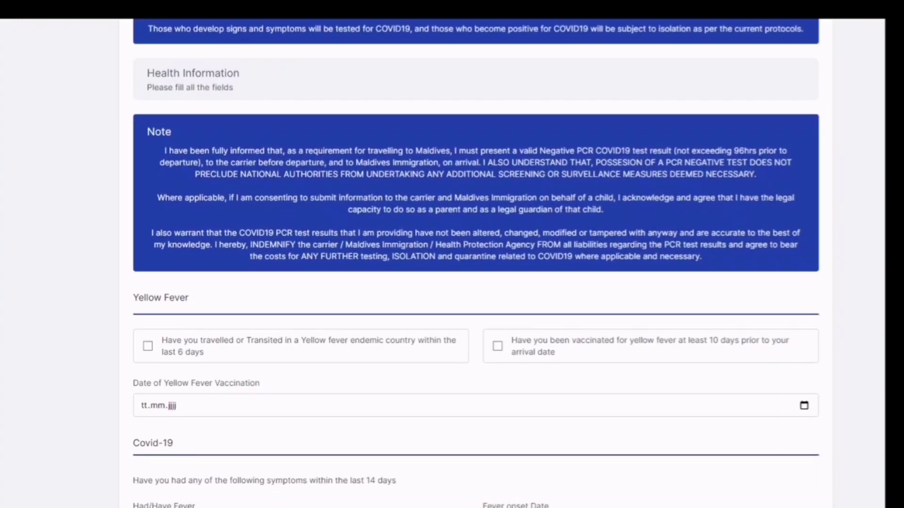
pyautogui.scroll(-1, 476, 264)
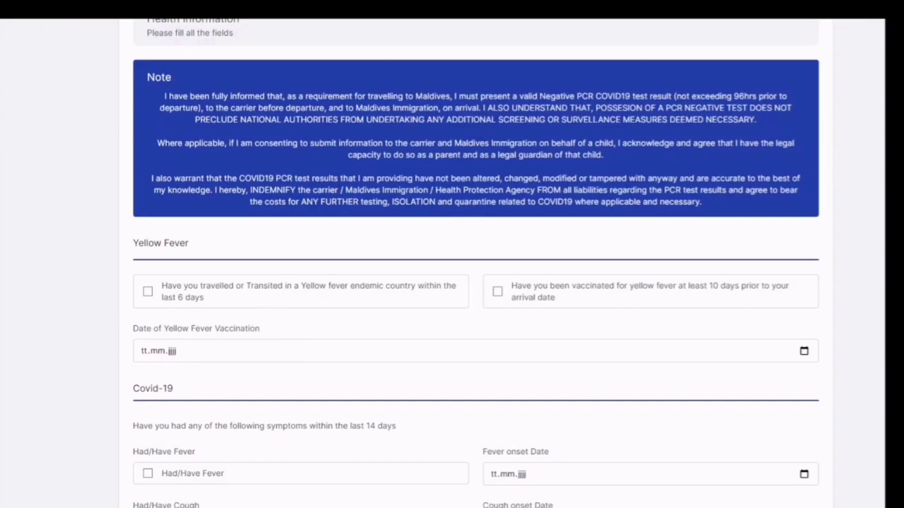
pyautogui.scroll(-5, 477, 264)
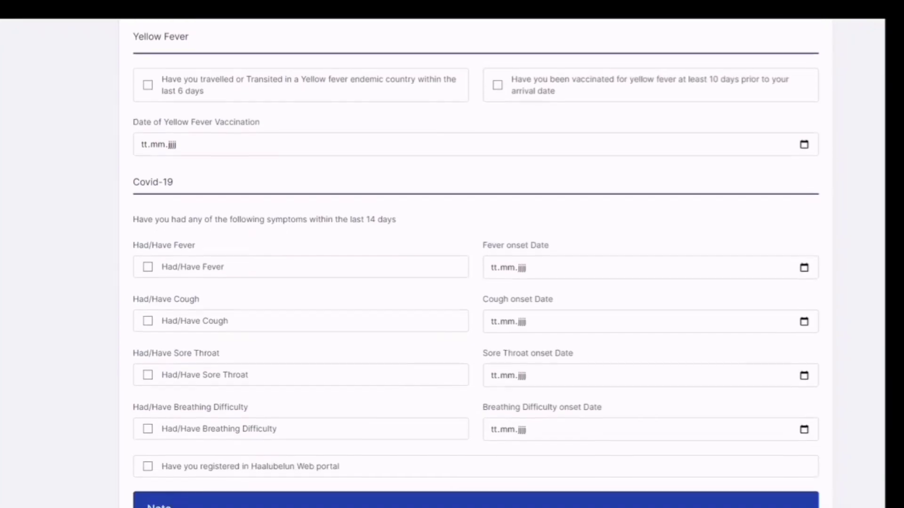
pyautogui.scroll(-1, 476, 264)
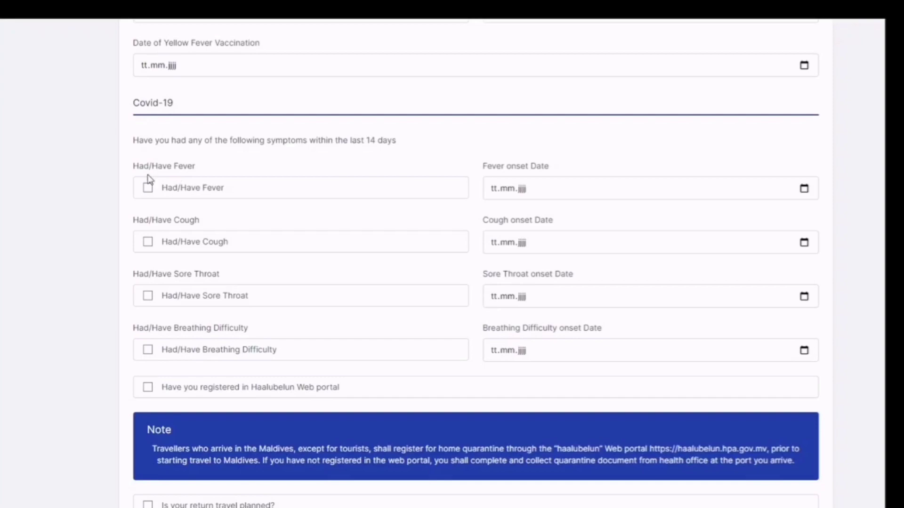
pyautogui.click(147, 296)
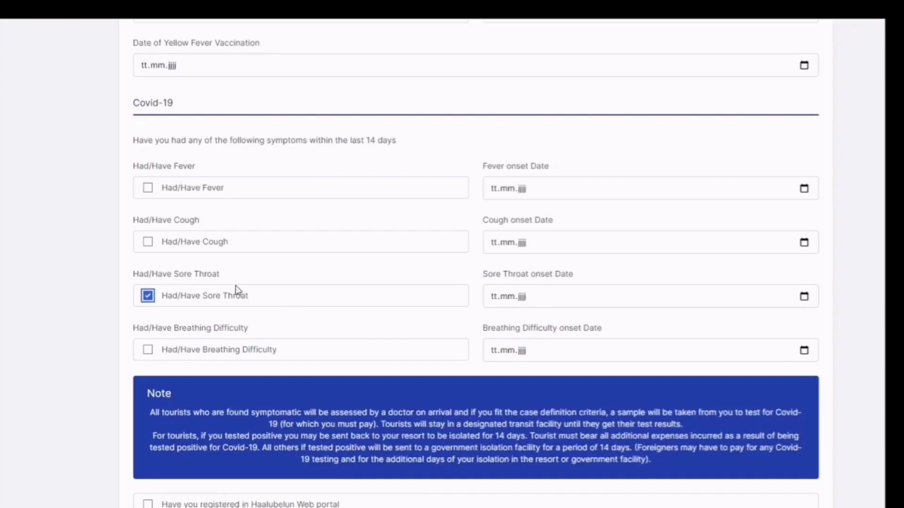
pyautogui.click(149, 300)
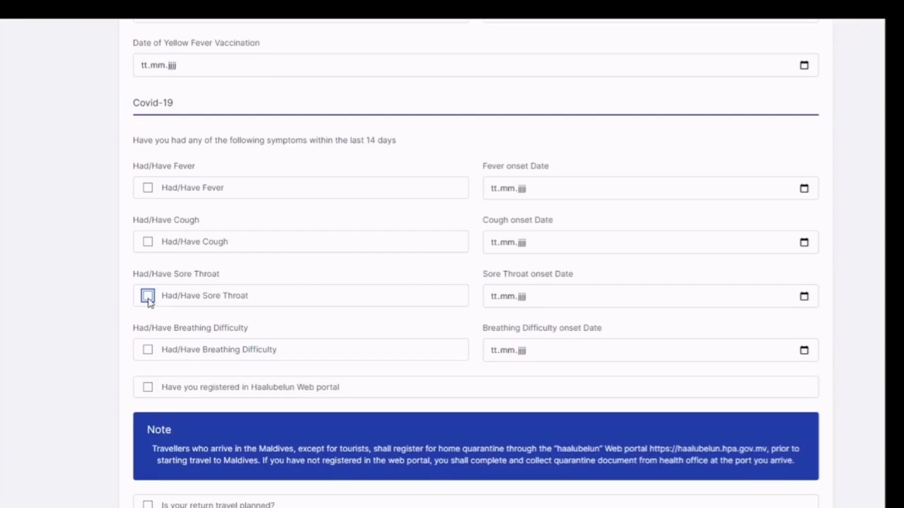
pyautogui.scroll(-3, 98, 292)
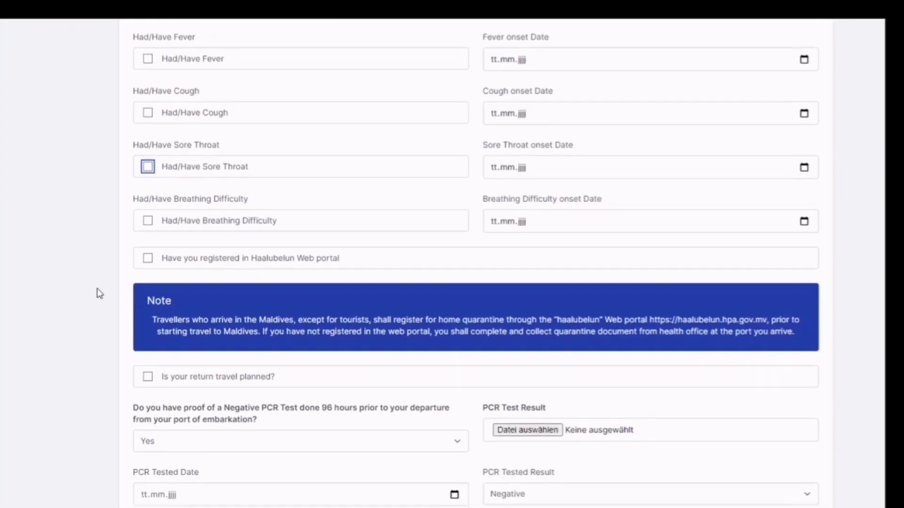
pyautogui.scroll(-3, 97, 289)
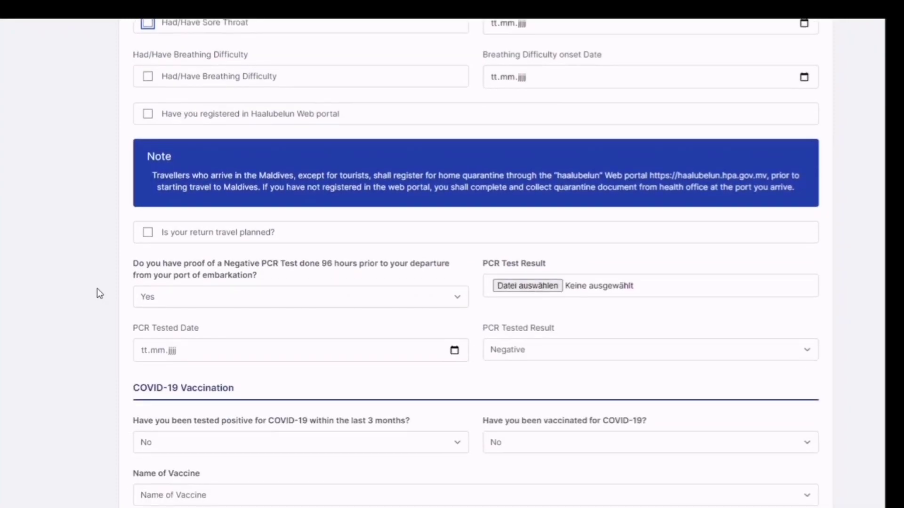
pyautogui.scroll(-1, 97, 289)
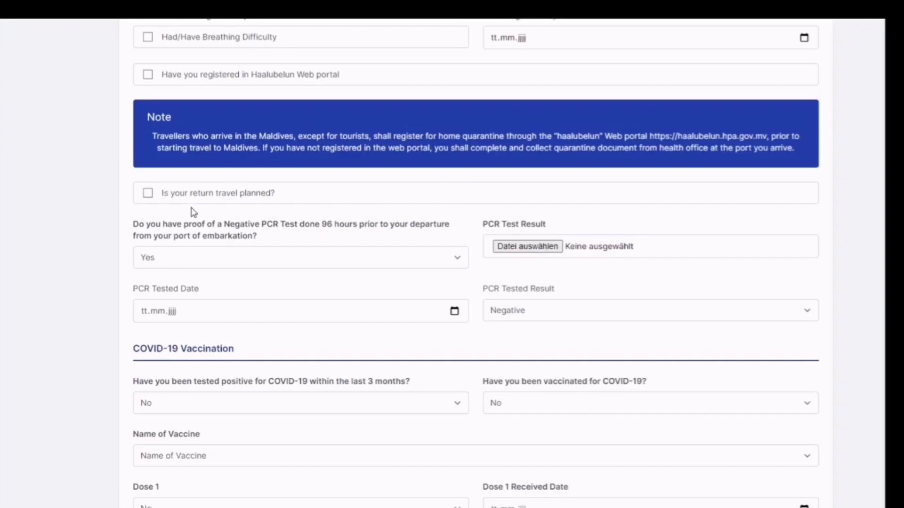
# Mark return travel as planned with a return date of 12.06.2021
pyautogui.click(148, 194)
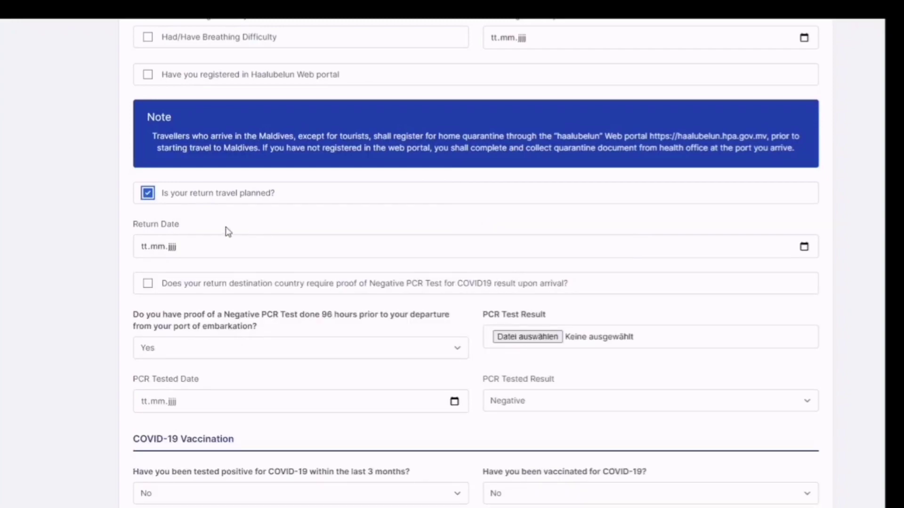
pyautogui.click(201, 251)
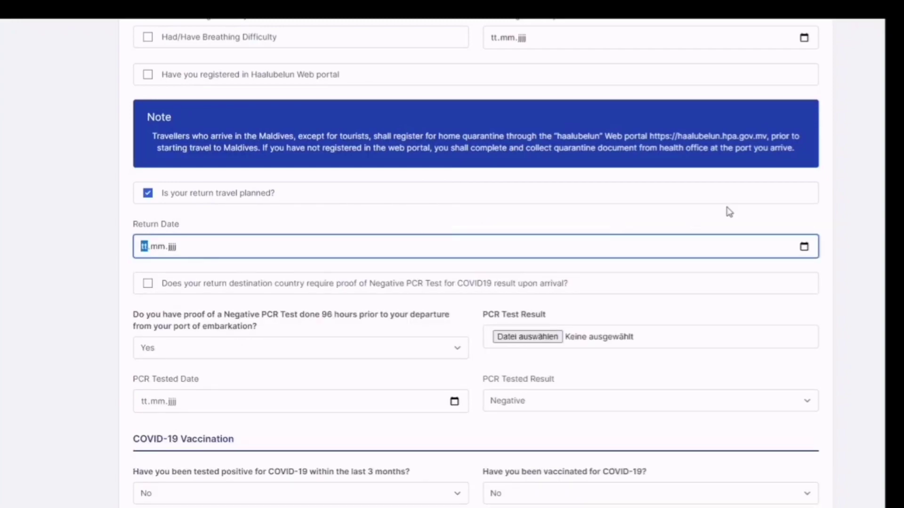
pyautogui.click(805, 246)
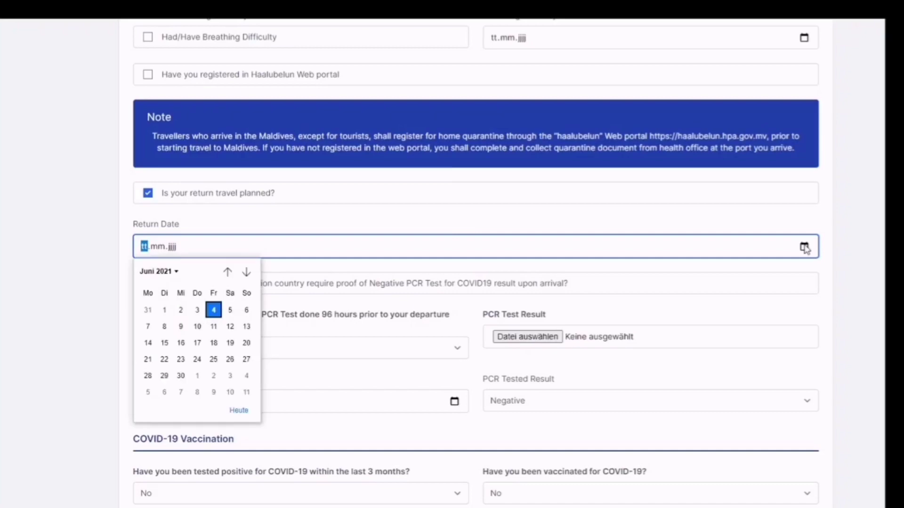
pyautogui.click(230, 332)
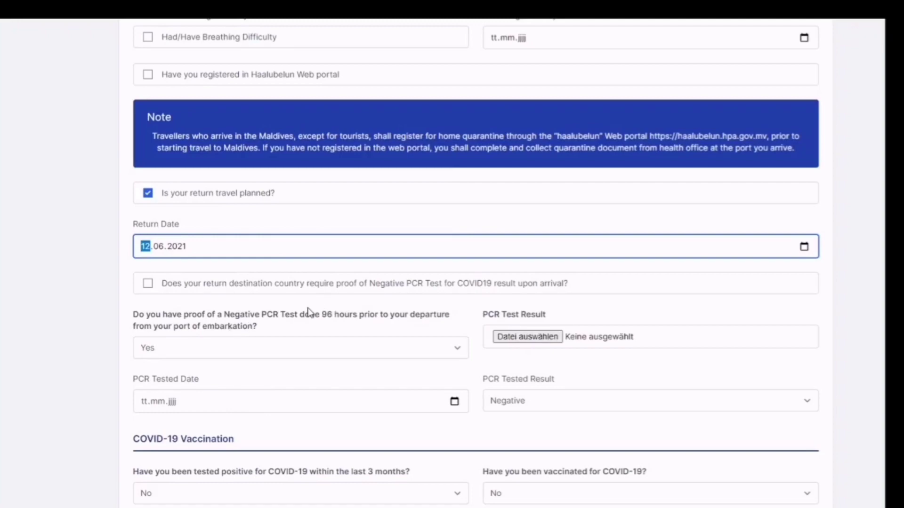
pyautogui.click(550, 288)
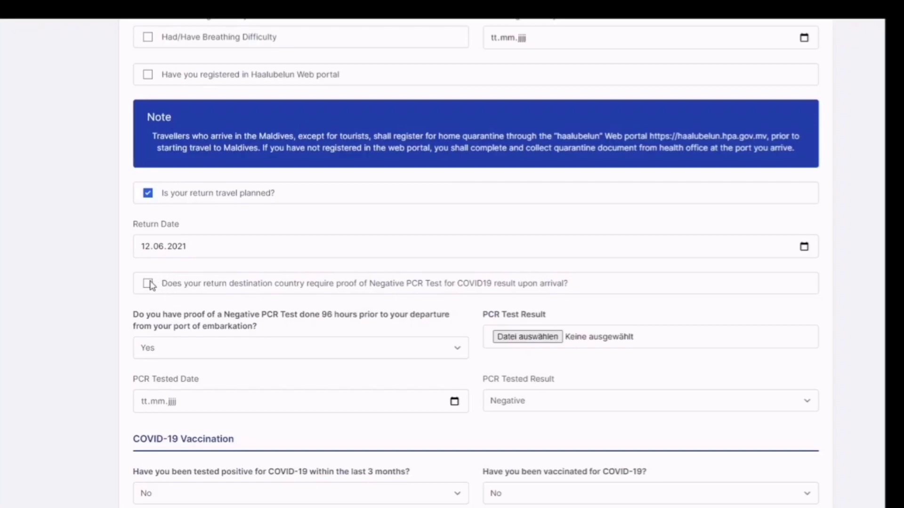
# Tick that the return destination requires a negative PCR and answer Yes to having PCR proof
pyautogui.click(148, 284)
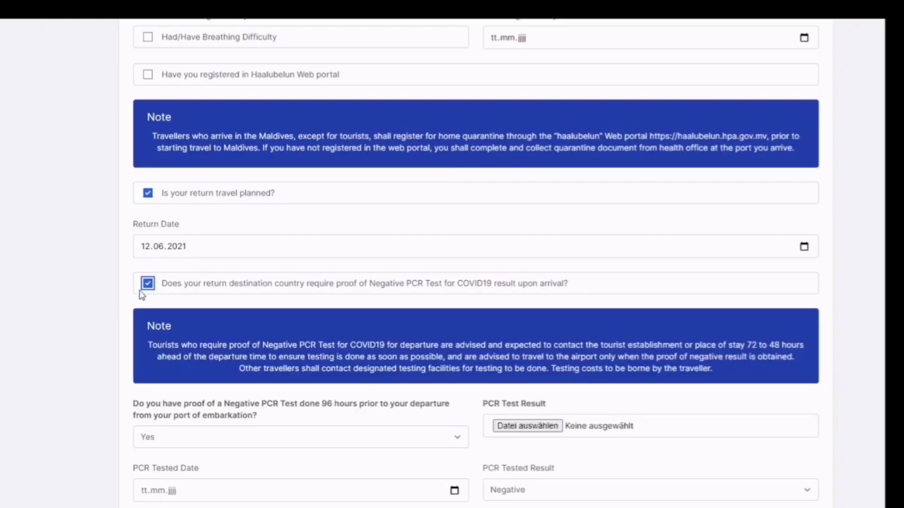
pyautogui.scroll(-3, 22, 329)
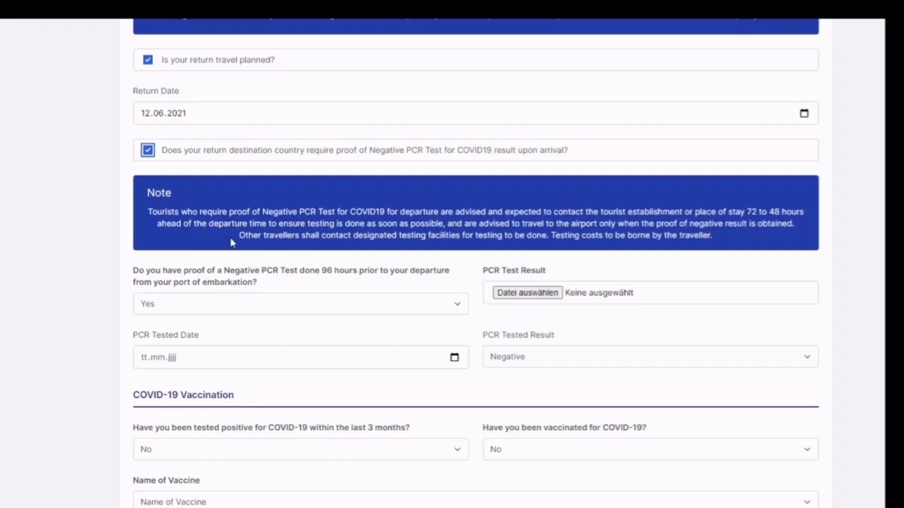
pyautogui.scroll(-1, 212, 263)
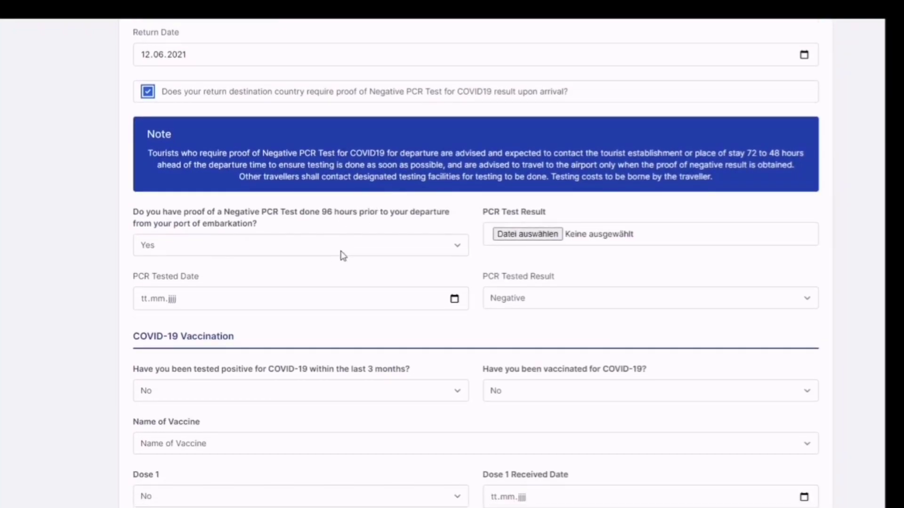
pyautogui.click(343, 255)
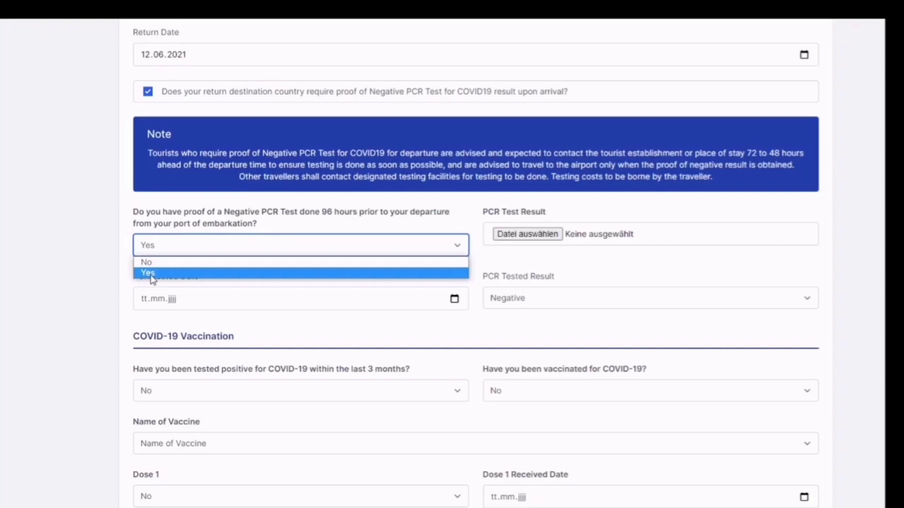
pyautogui.click(150, 274)
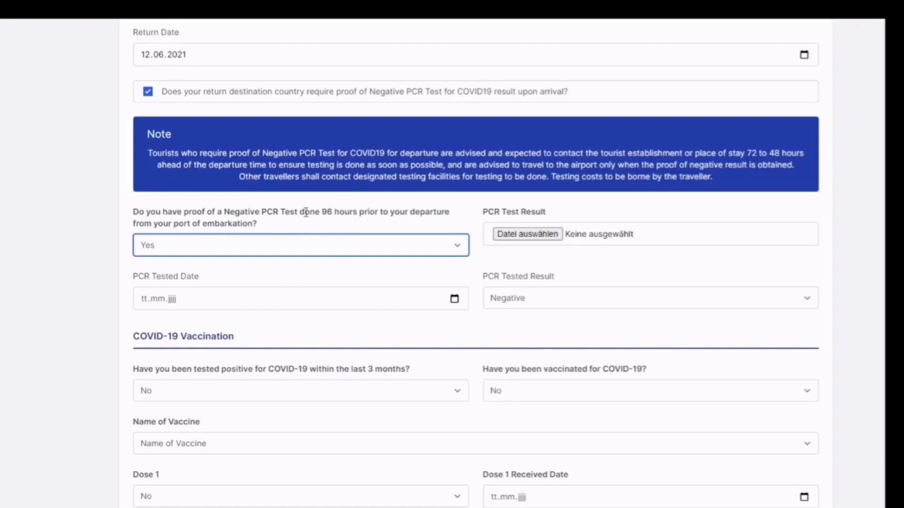
pyautogui.click(198, 250)
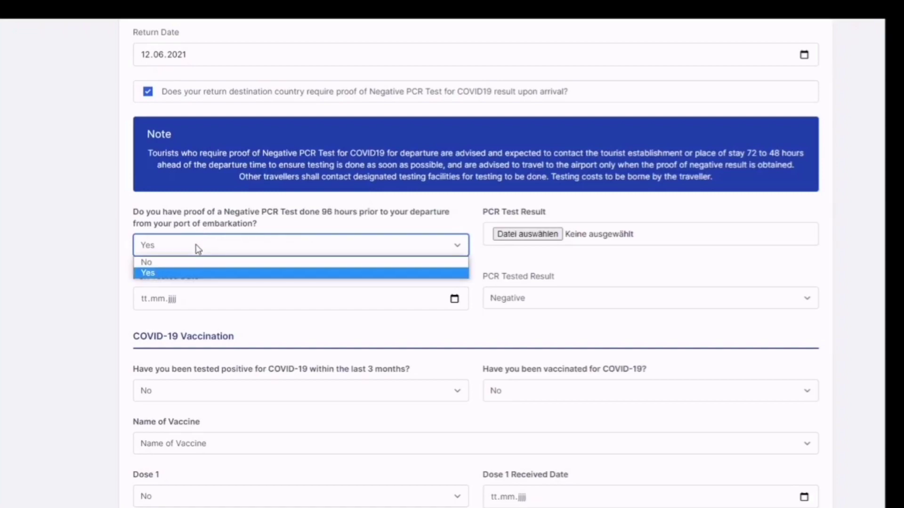
pyautogui.click(165, 274)
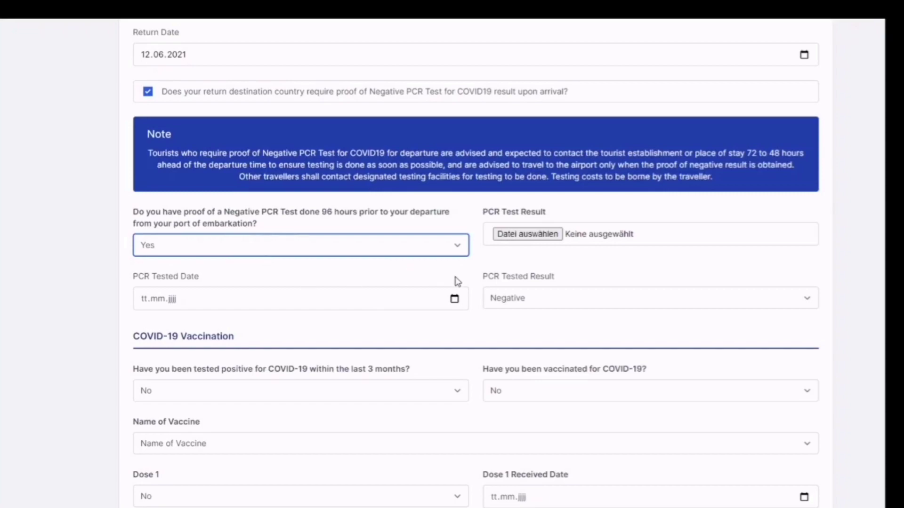
# Set the PCR Tested Date to 03.06.2021 with a Negative result
pyautogui.click(454, 299)
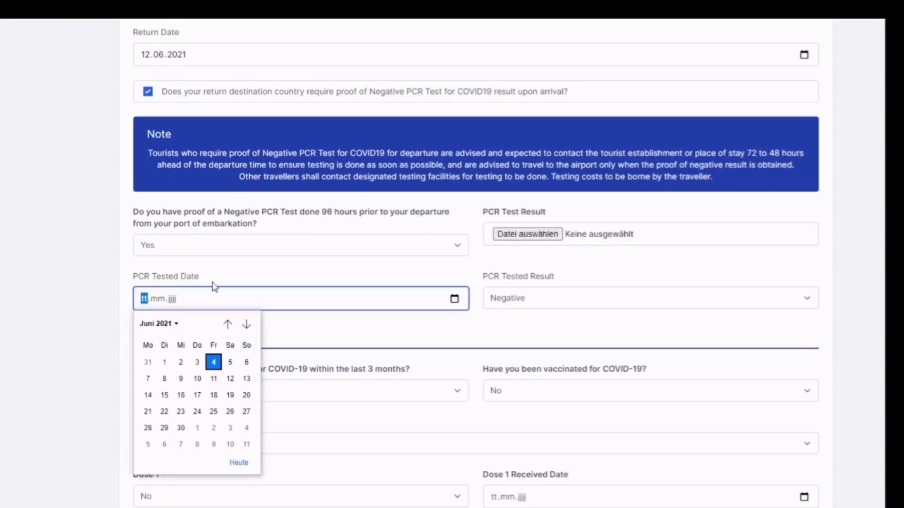
pyautogui.click(197, 363)
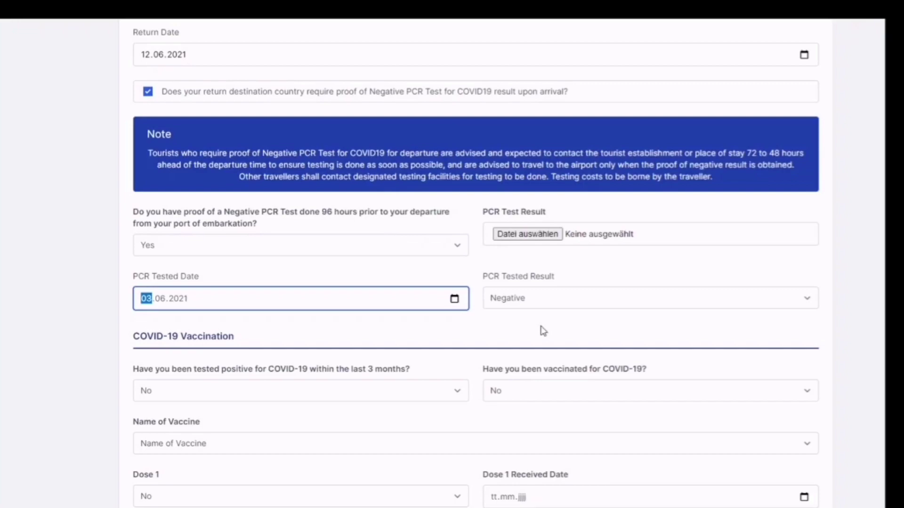
pyautogui.click(527, 306)
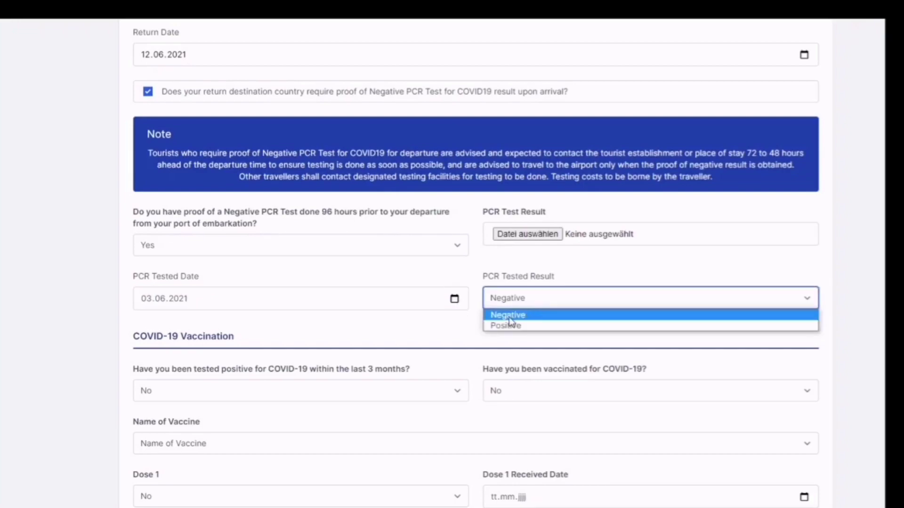
pyautogui.click(509, 319)
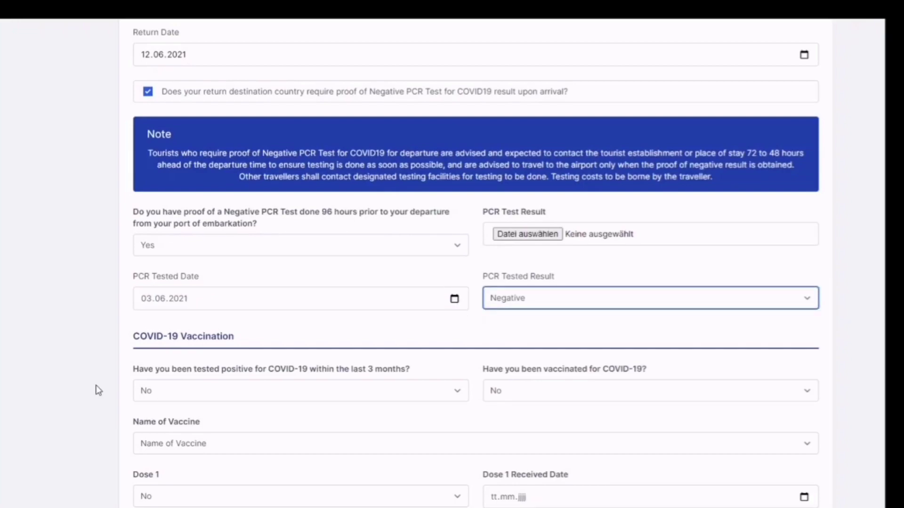
pyautogui.scroll(-3, 49, 335)
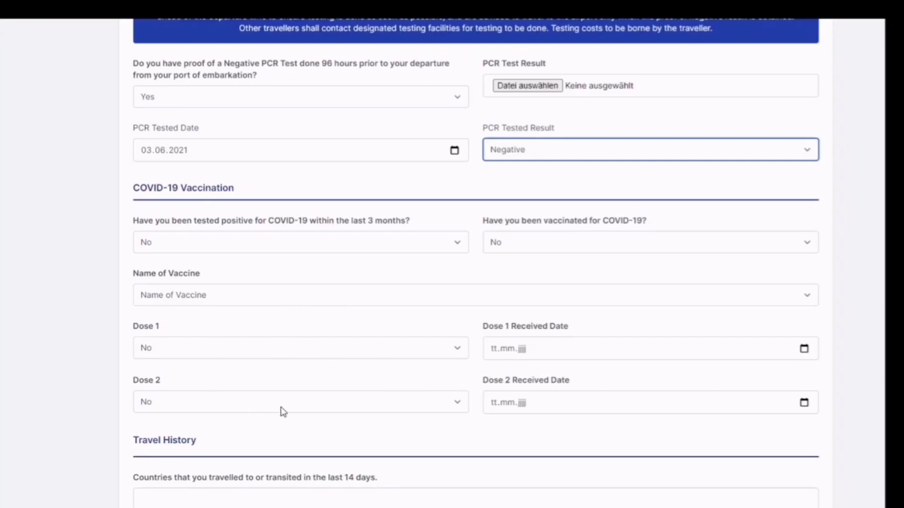
pyautogui.click(545, 404)
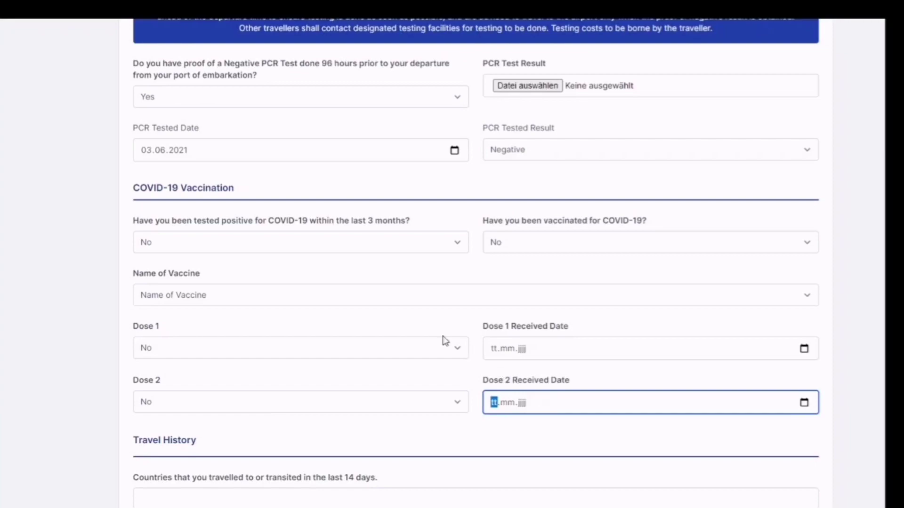
pyautogui.click(309, 279)
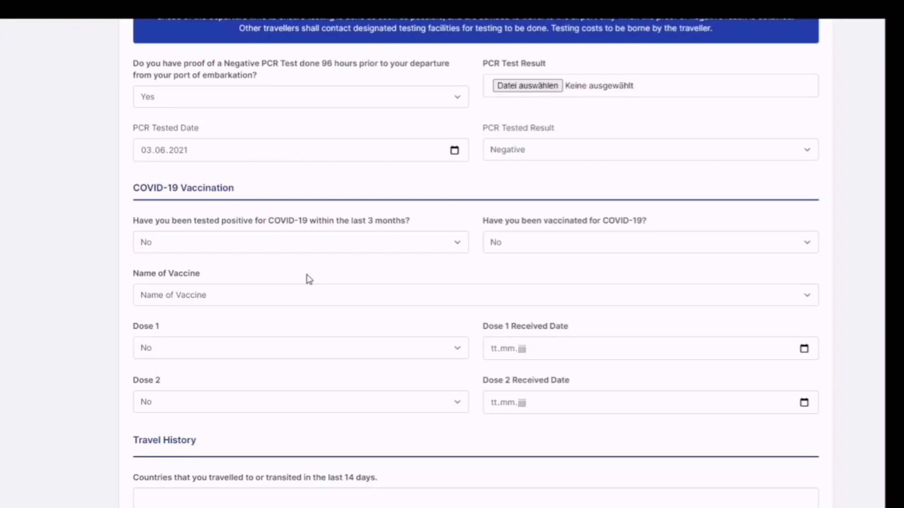
pyautogui.click(281, 249)
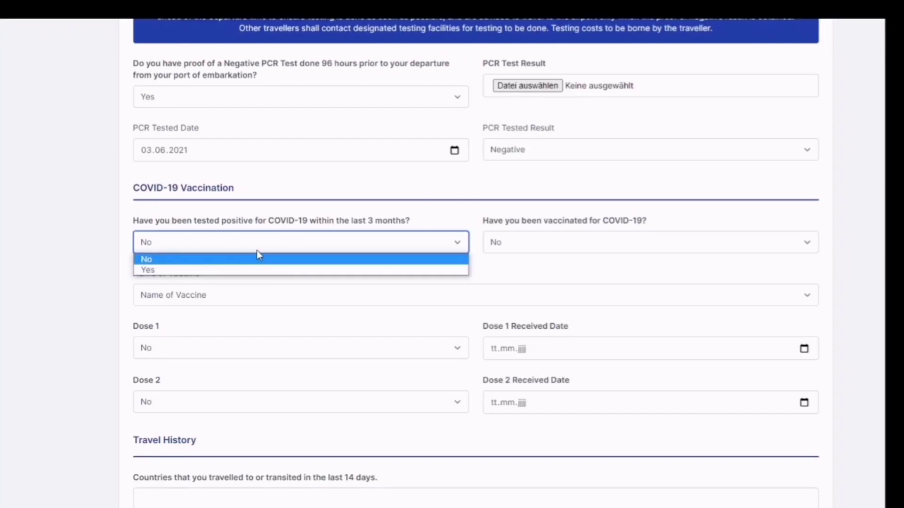
pyautogui.click(36, 224)
pyautogui.click(40, 224)
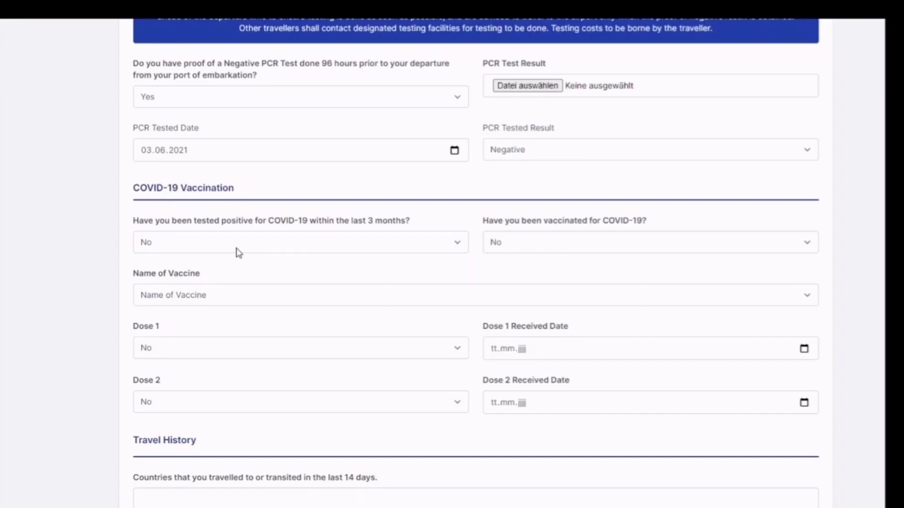
pyautogui.click(187, 250)
pyautogui.click(61, 200)
pyautogui.click(61, 200)
pyautogui.scroll(-5, 61, 200)
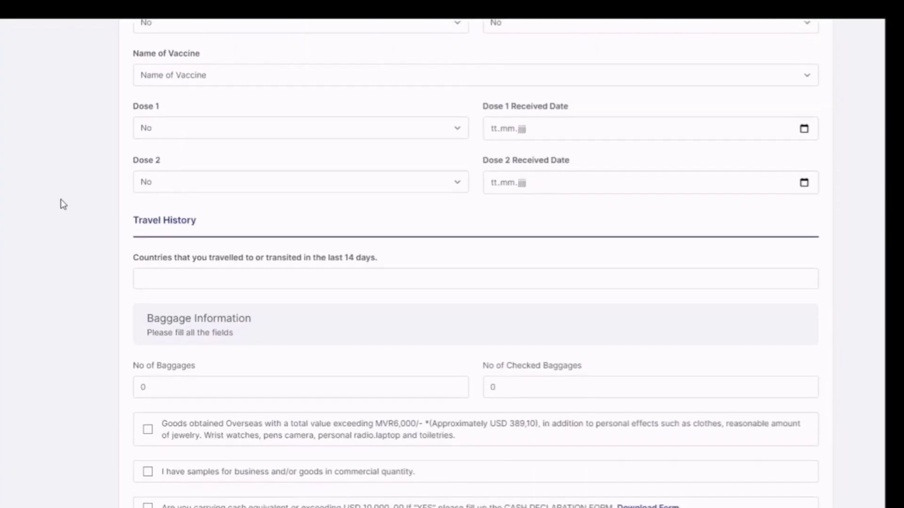
pyautogui.scroll(-2, 61, 199)
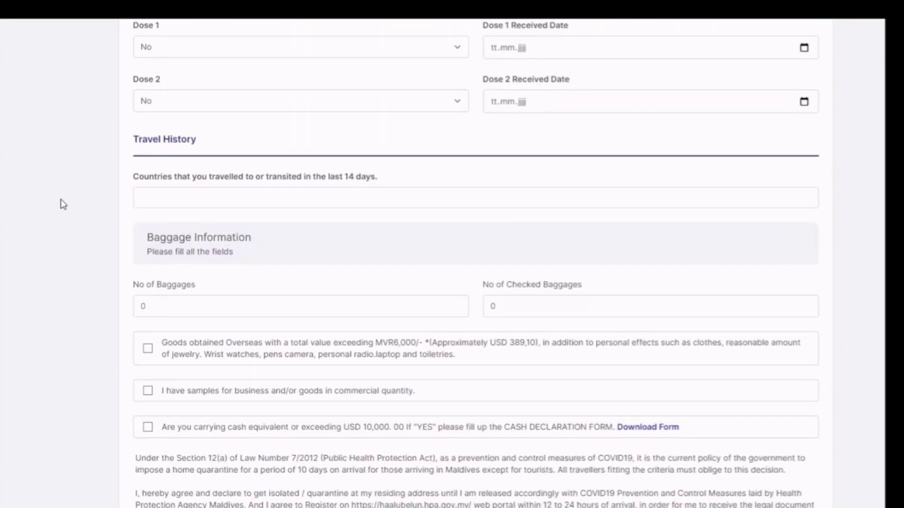
pyautogui.click(157, 200)
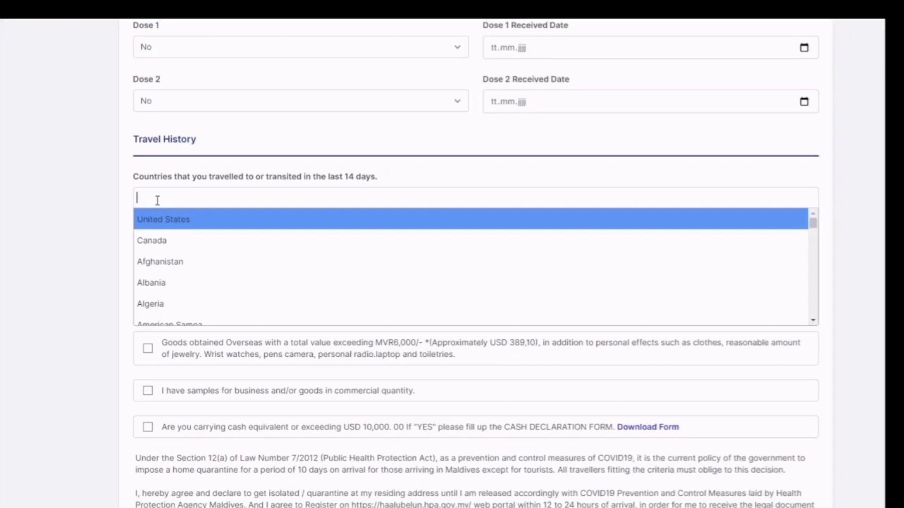
pyautogui.press('Escape')
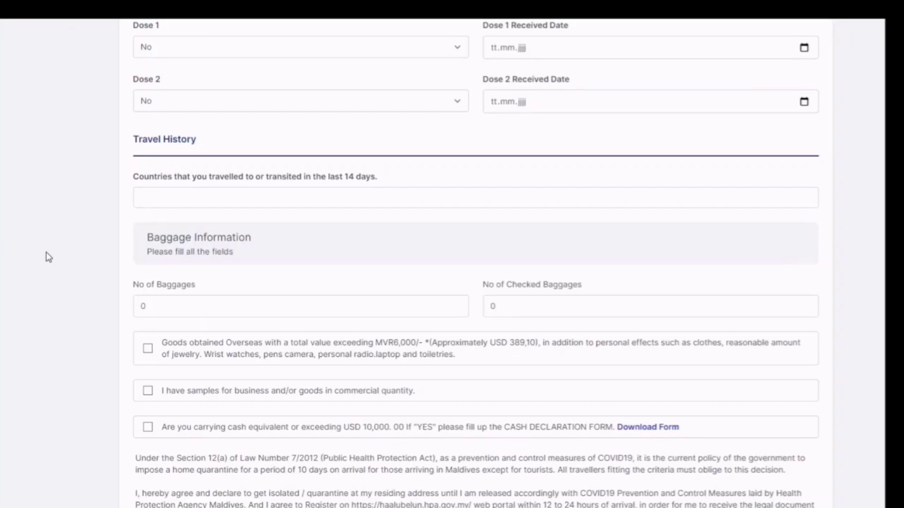
pyautogui.scroll(-1, 46, 252)
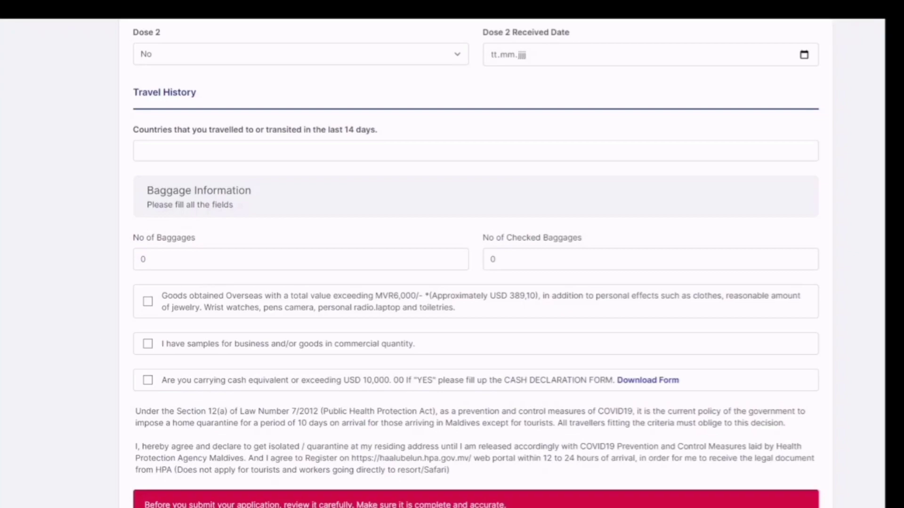
pyautogui.scroll(-2, 199, 280)
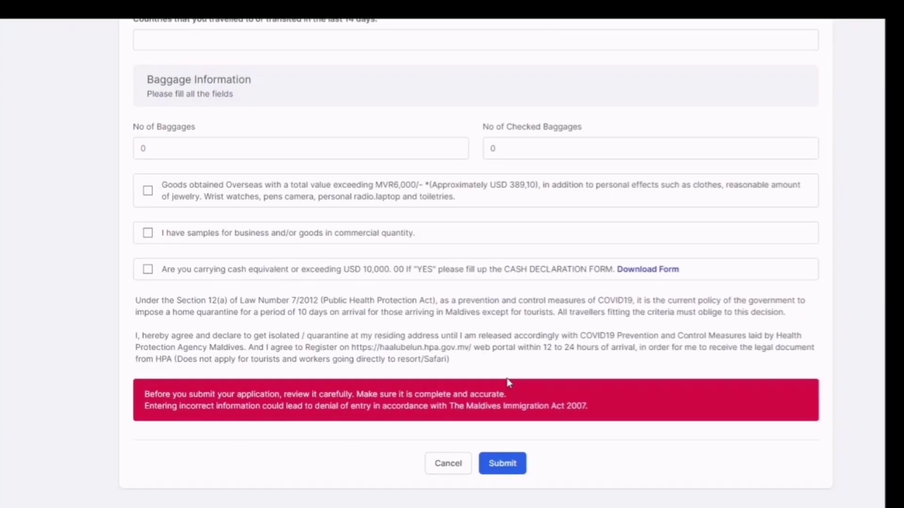
pyautogui.scroll(15, 505, 382)
pyautogui.scroll(10, 505, 384)
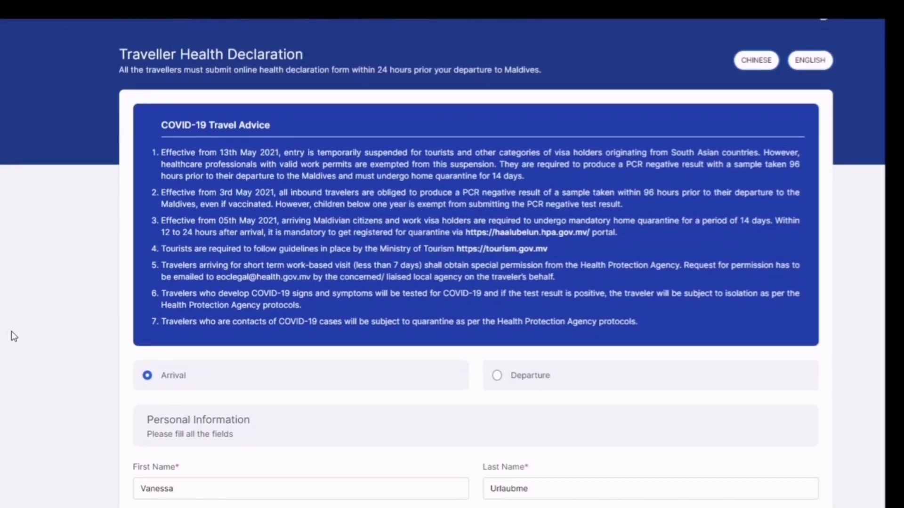
# Review the passport number and flight number entries on the form
pyautogui.scroll(-5, 12, 336)
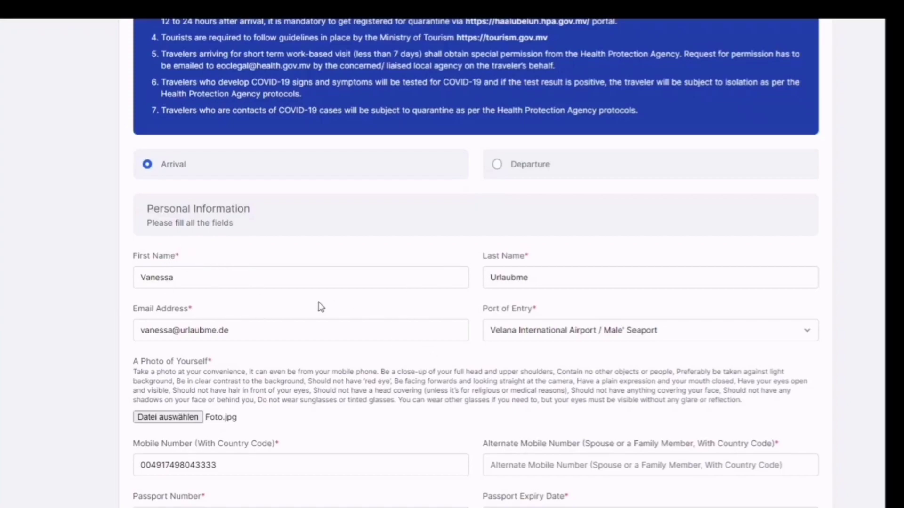
pyautogui.scroll(-3, 318, 307)
pyautogui.scroll(-4, 320, 307)
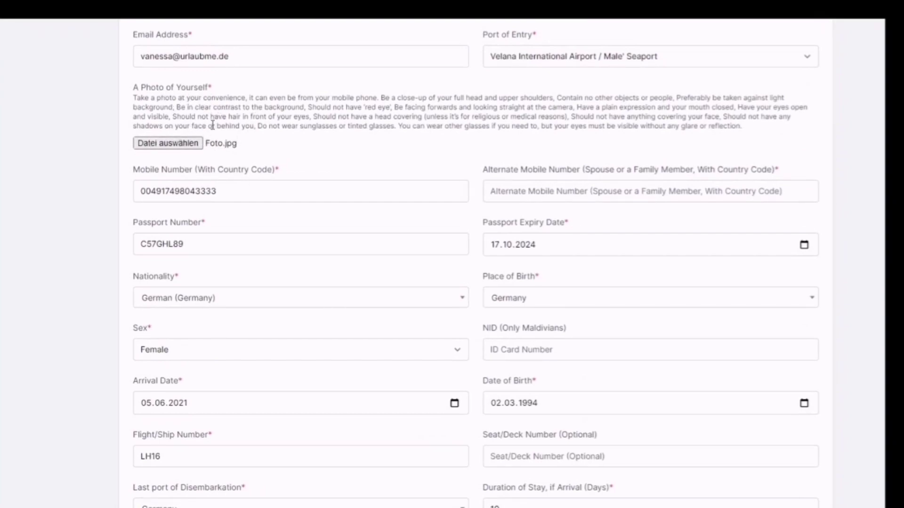
pyautogui.click(191, 245)
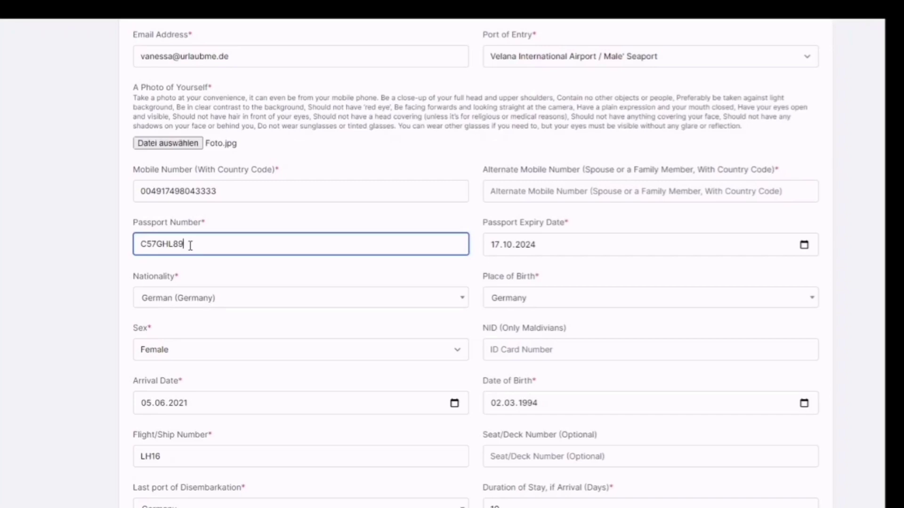
pyautogui.click(23, 320)
pyautogui.scroll(-3, 23, 320)
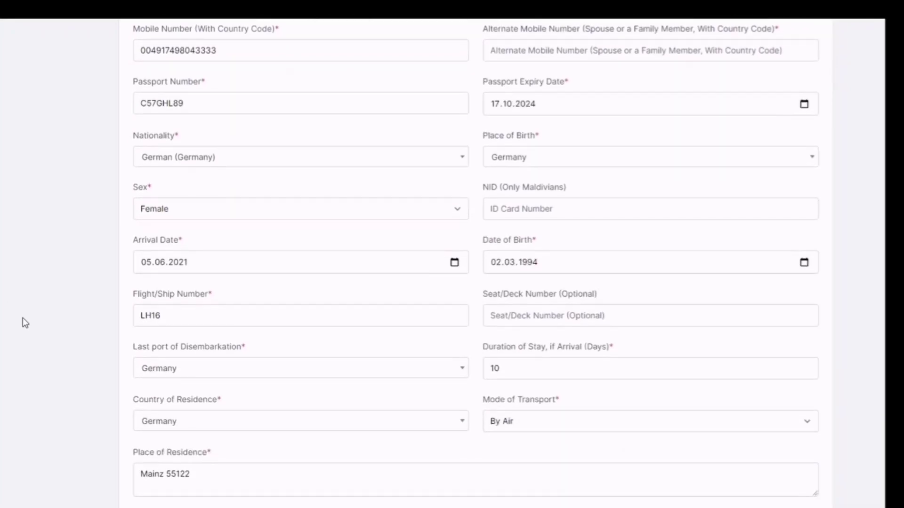
pyautogui.scroll(-2, 22, 318)
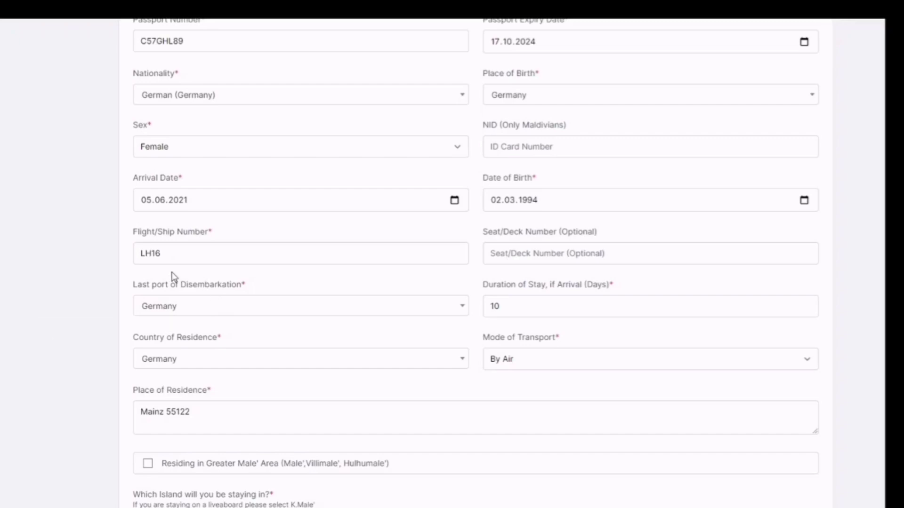
pyautogui.click(174, 252)
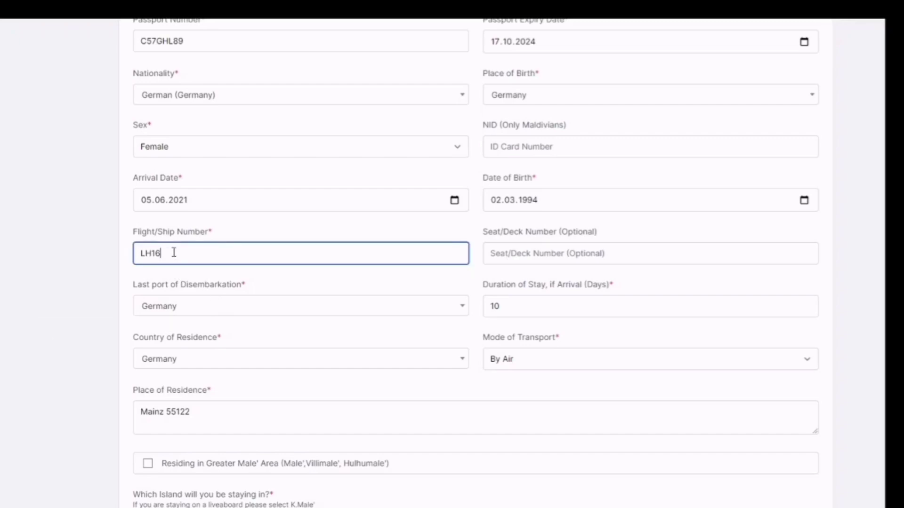
pyautogui.click(59, 243)
# Check the place of residence and Maldives address entries
pyautogui.scroll(-3, 121, 319)
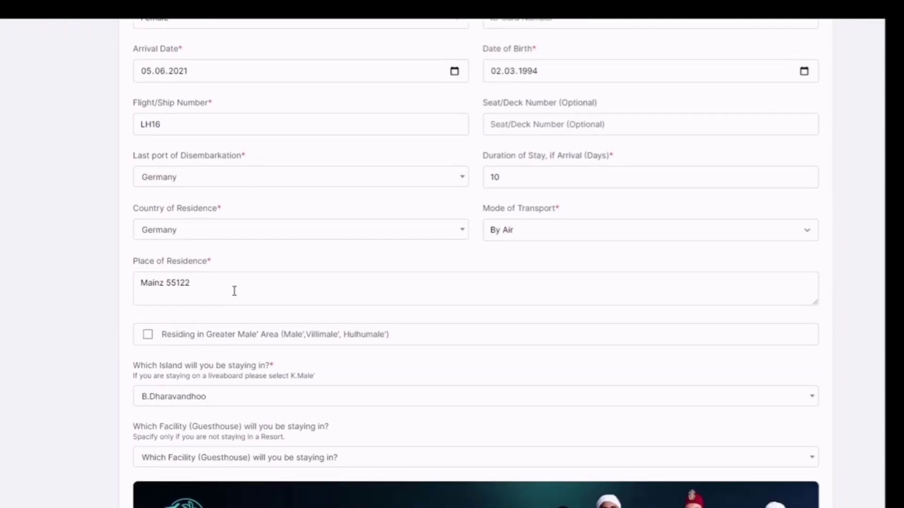
pyautogui.scroll(-3, 234, 291)
pyautogui.click(204, 179)
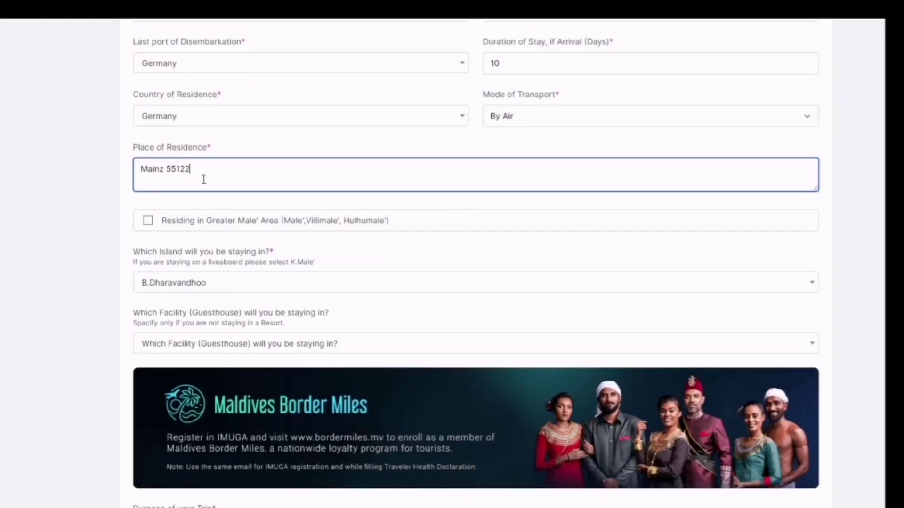
pyautogui.scroll(-5, 329, 264)
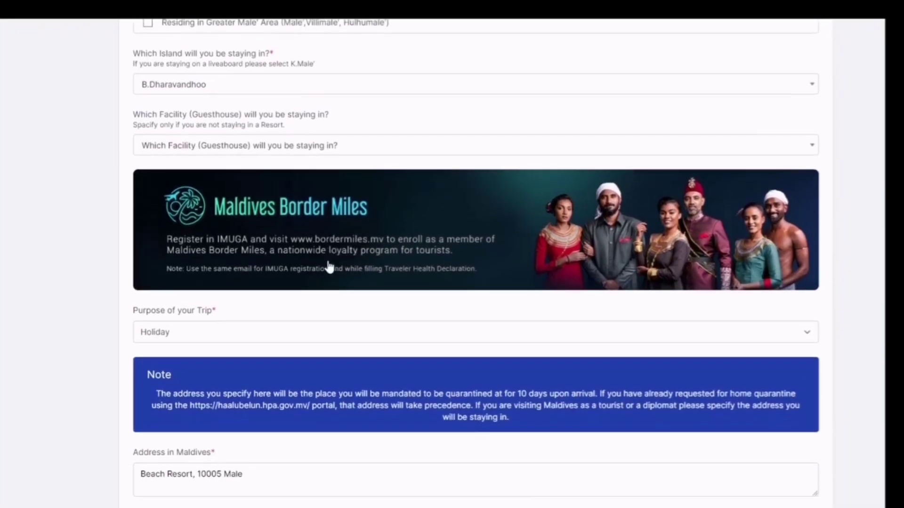
pyautogui.scroll(-3, 329, 266)
pyautogui.scroll(-3, 328, 266)
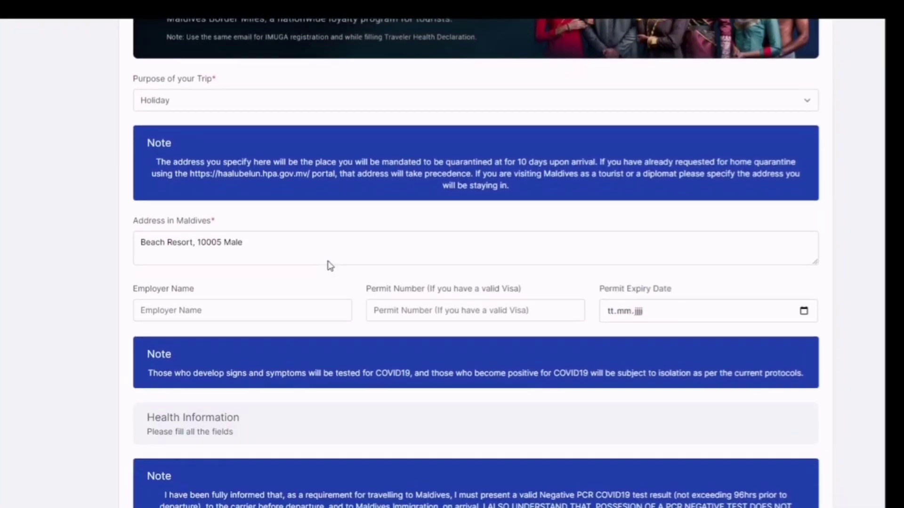
pyautogui.click(279, 238)
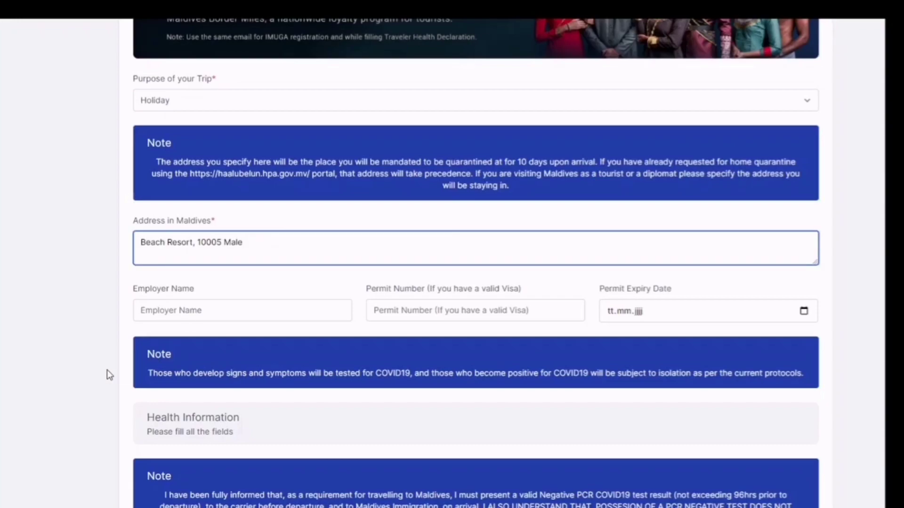
# Confirm Yes for negative PCR proof and submit the health declaration
pyautogui.scroll(-5, 107, 371)
pyautogui.scroll(-5, 108, 371)
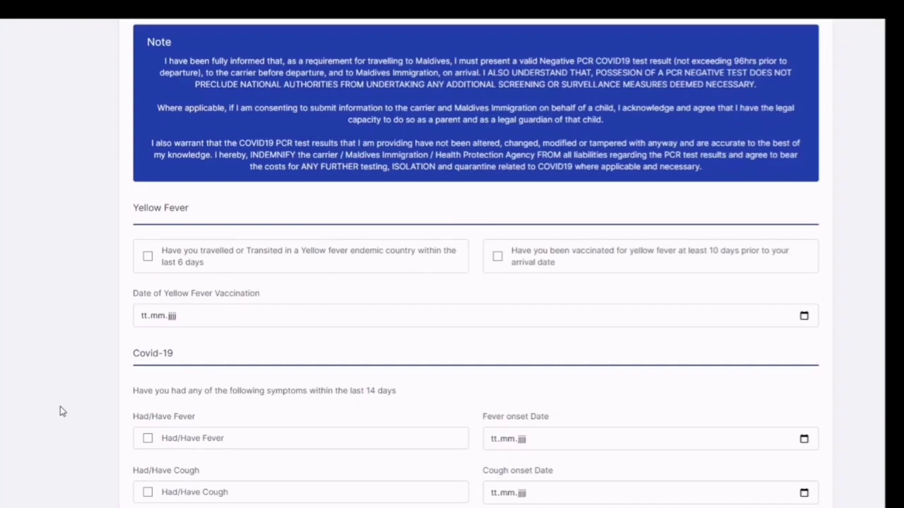
pyautogui.scroll(-1, 62, 411)
pyautogui.scroll(-2, 63, 412)
pyautogui.scroll(-6, 6, 413)
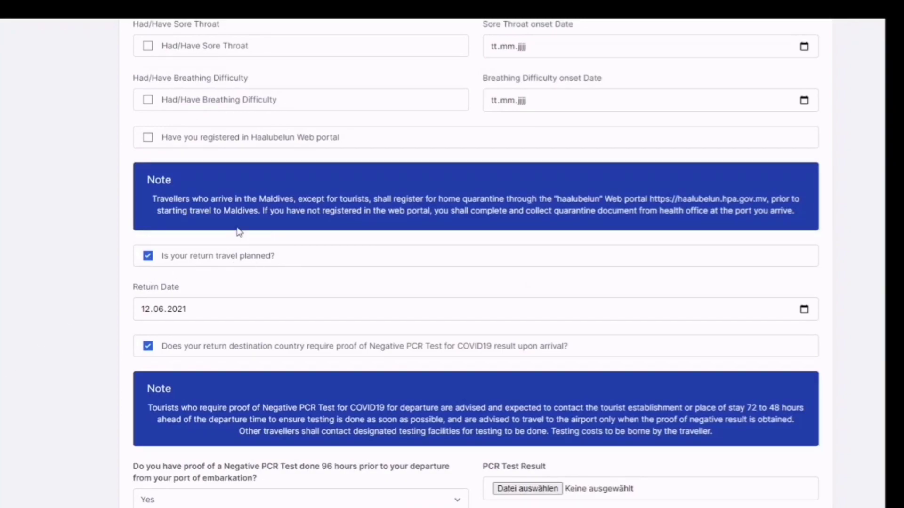
pyautogui.scroll(-5, 226, 319)
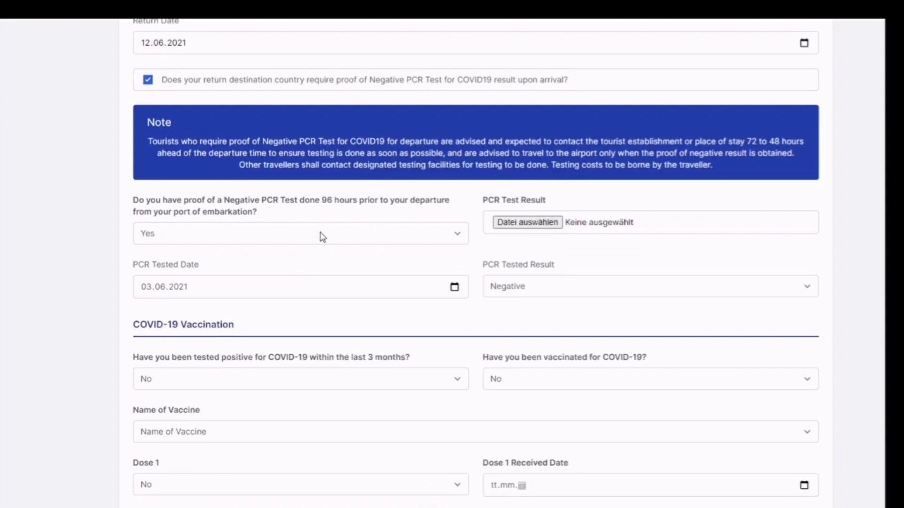
pyautogui.click(321, 234)
pyautogui.click(108, 183)
pyautogui.scroll(-3, 302, 337)
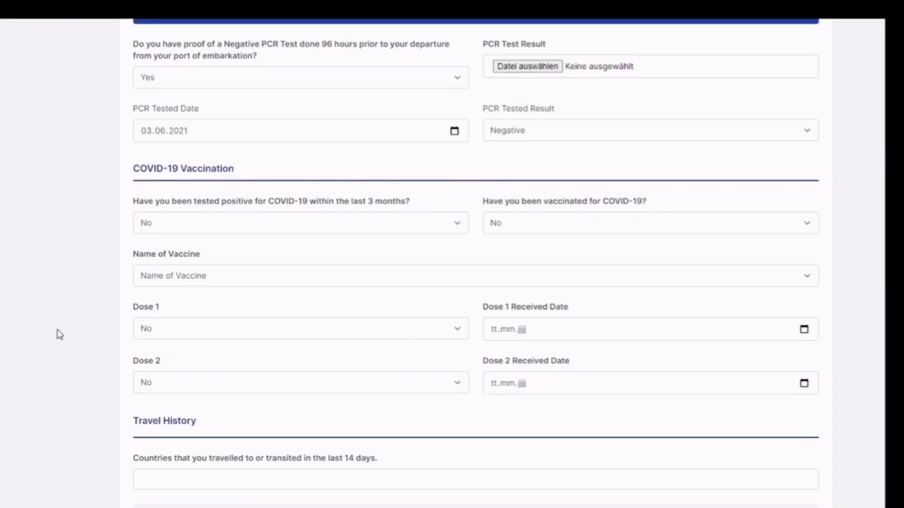
pyautogui.scroll(-1, 60, 335)
pyautogui.scroll(-8, 59, 335)
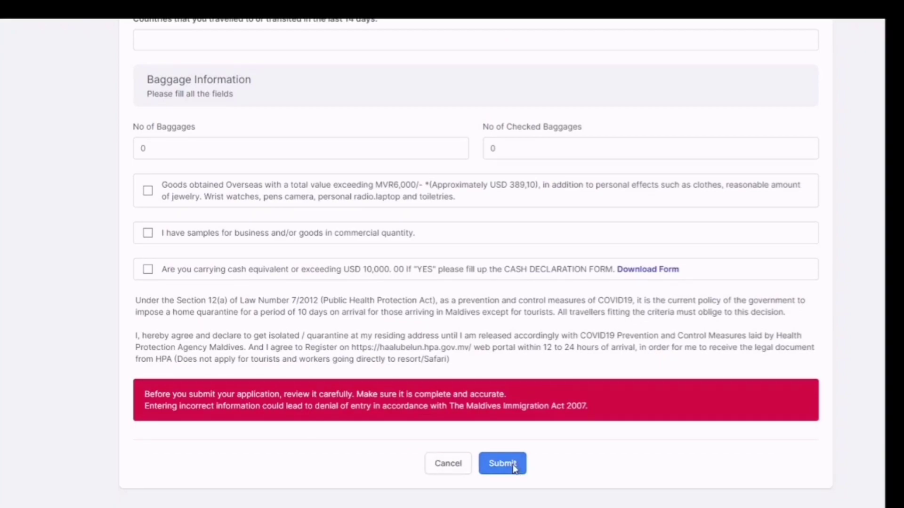
pyautogui.click(514, 467)
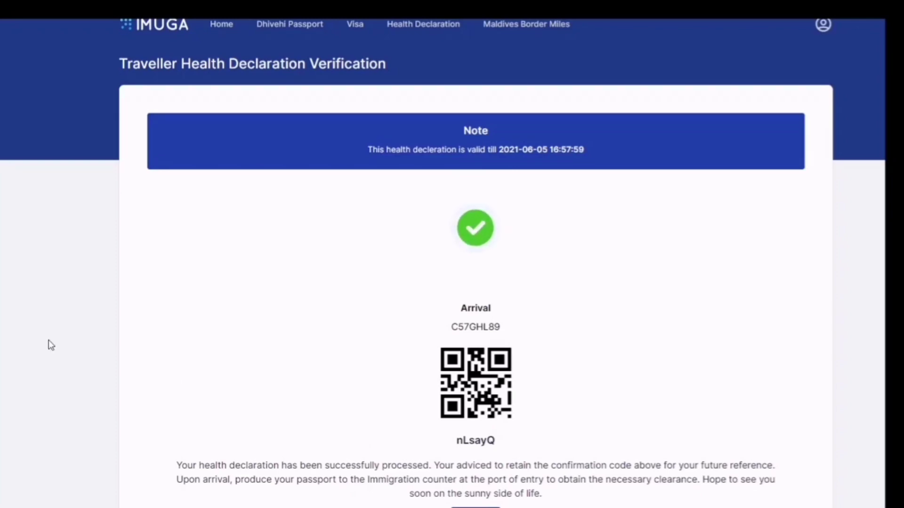
pyautogui.scroll(-2, 51, 346)
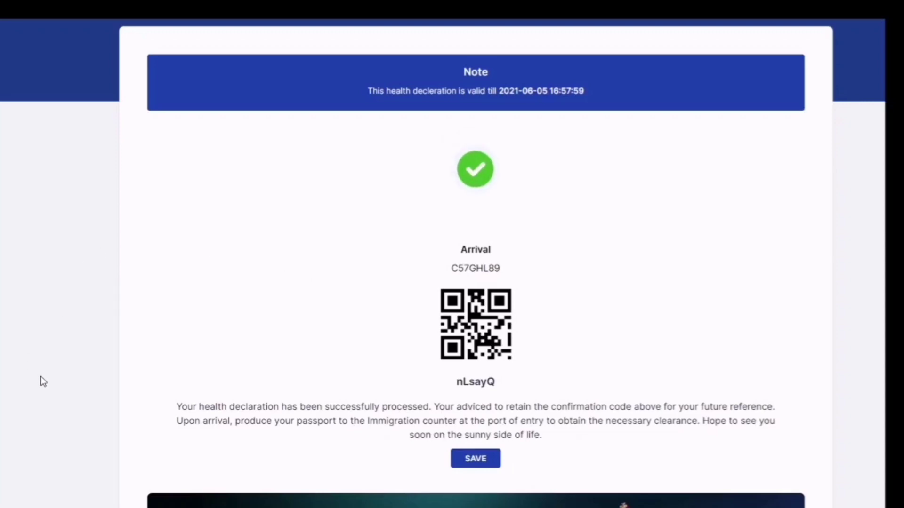
pyautogui.scroll(-1, 40, 378)
pyautogui.scroll(2, 40, 377)
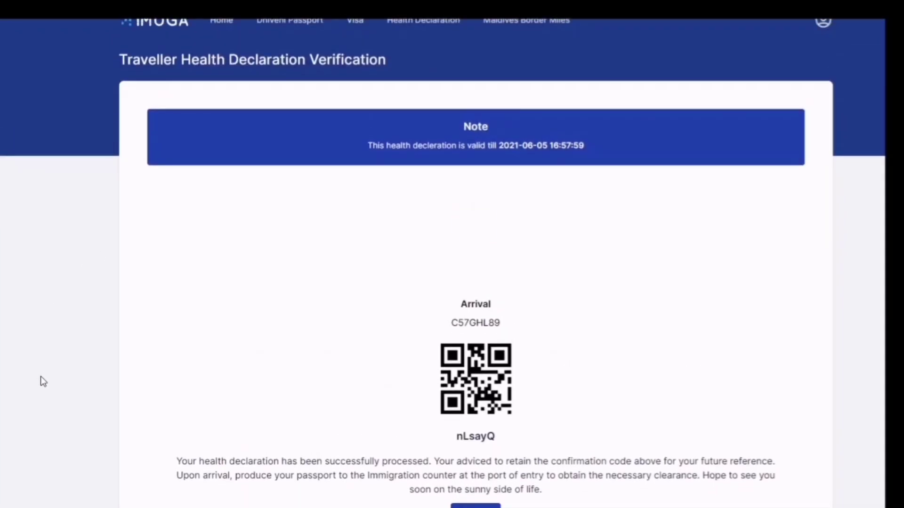